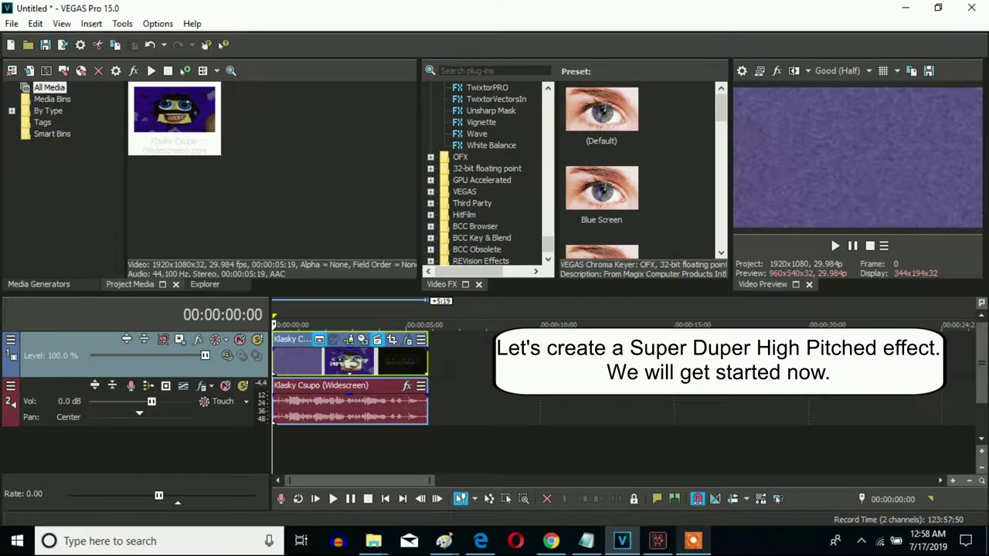
- Open the video effects of the Klasky Csupo clip on the timeline and make the effects window taller
right_click(393, 365)
left_click(426, 107)
left_click_drag(214, 145, 252, 88)
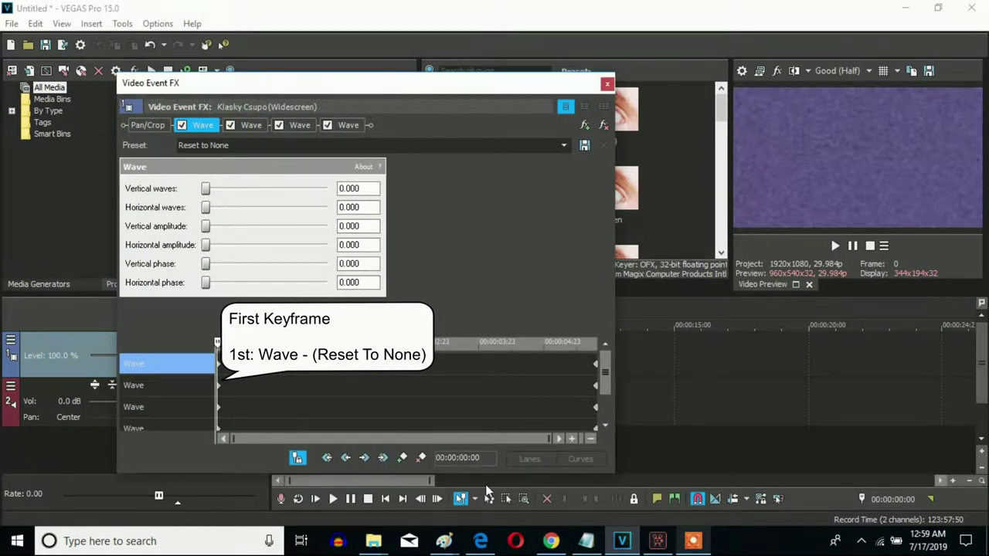
left_click_drag(471, 473, 462, 498)
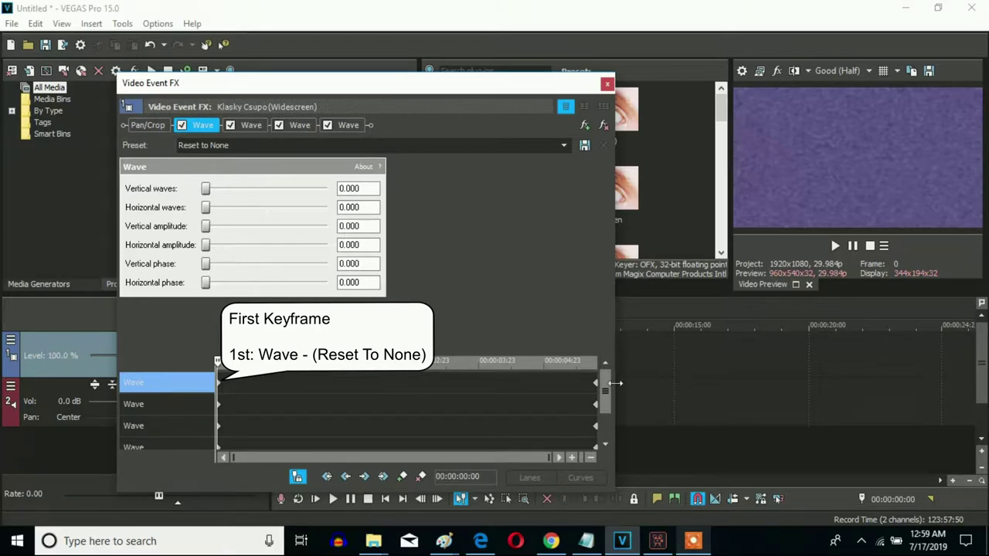
- Review the end keyframe of the first Wave effect and both keyframes of the second Wave effect
left_click(597, 386)
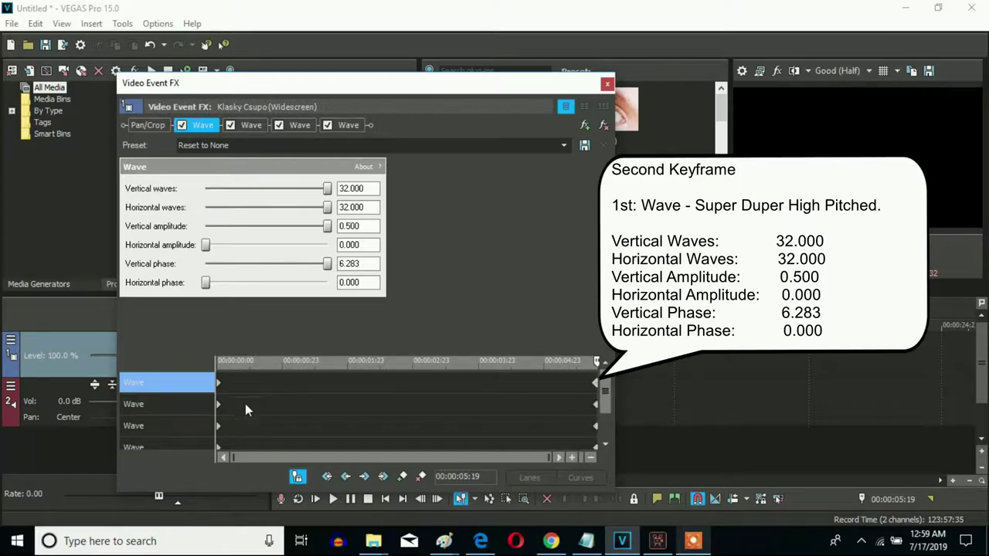
left_click(219, 405)
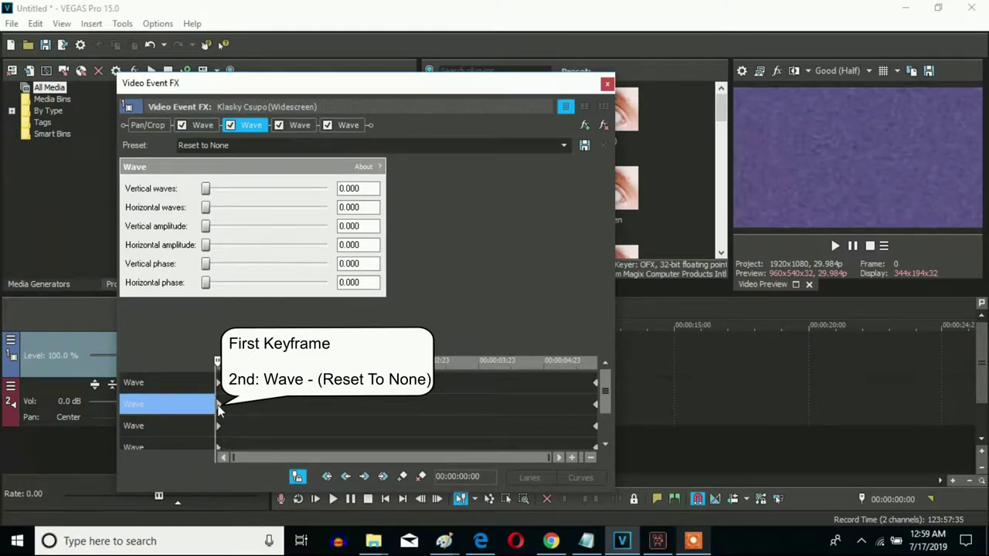
left_click(595, 404)
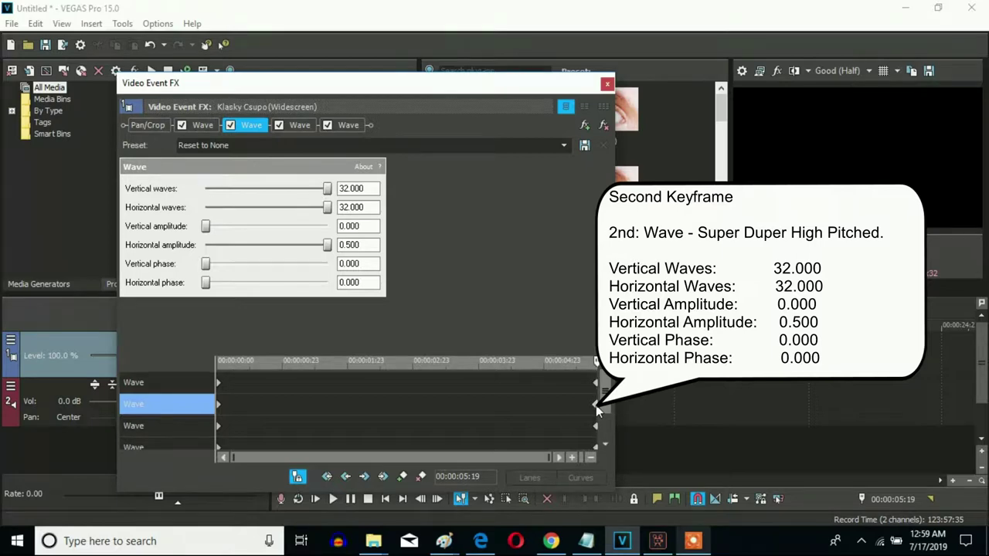
- Apply the Vertical Only preset to the third Wave effect's end keyframe at 00:00:05:19
left_click(218, 428)
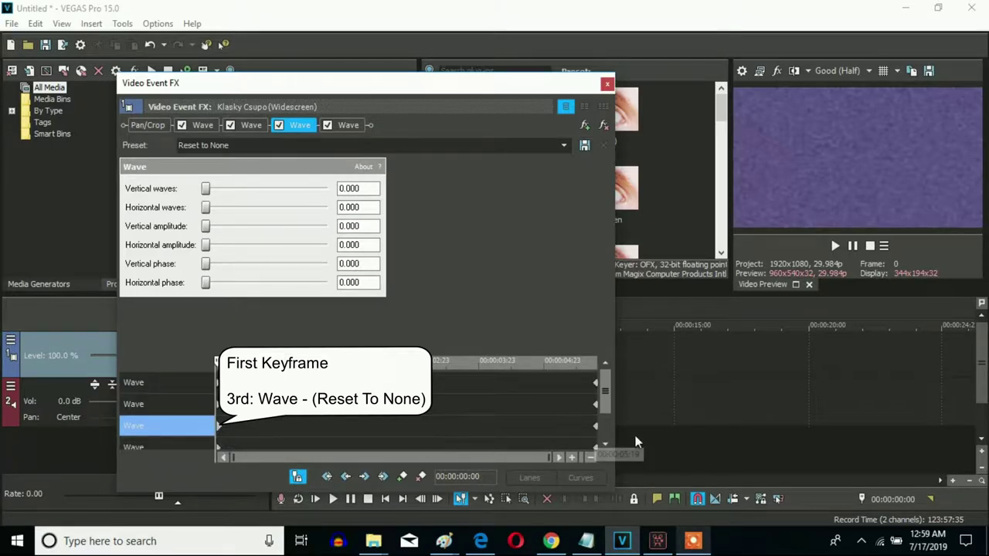
left_click(595, 427)
left_click(563, 145)
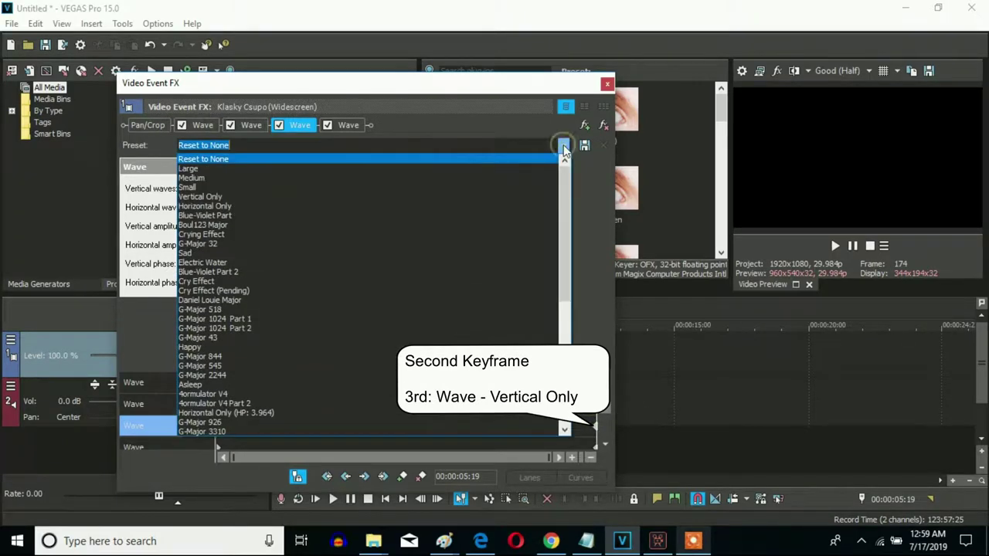
left_click(275, 199)
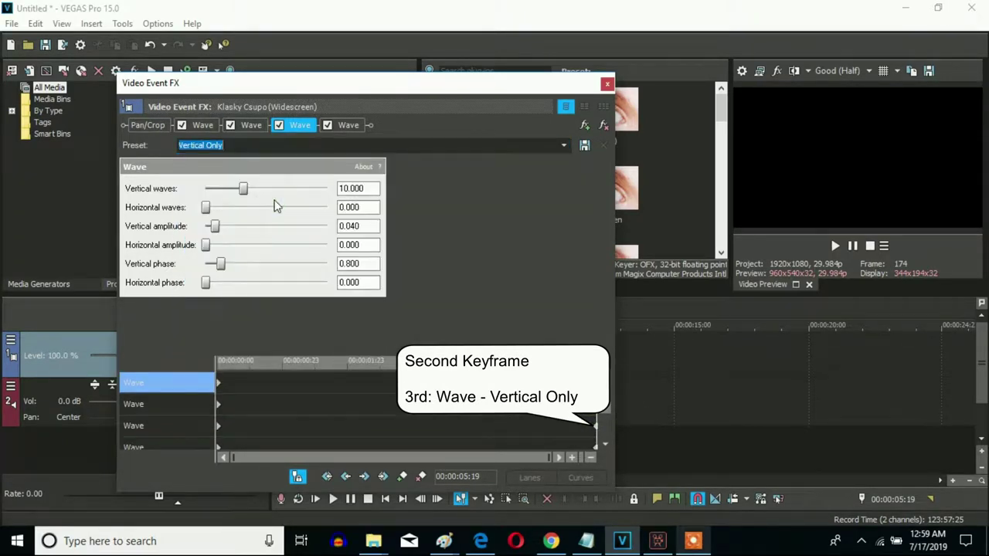
left_click(596, 427)
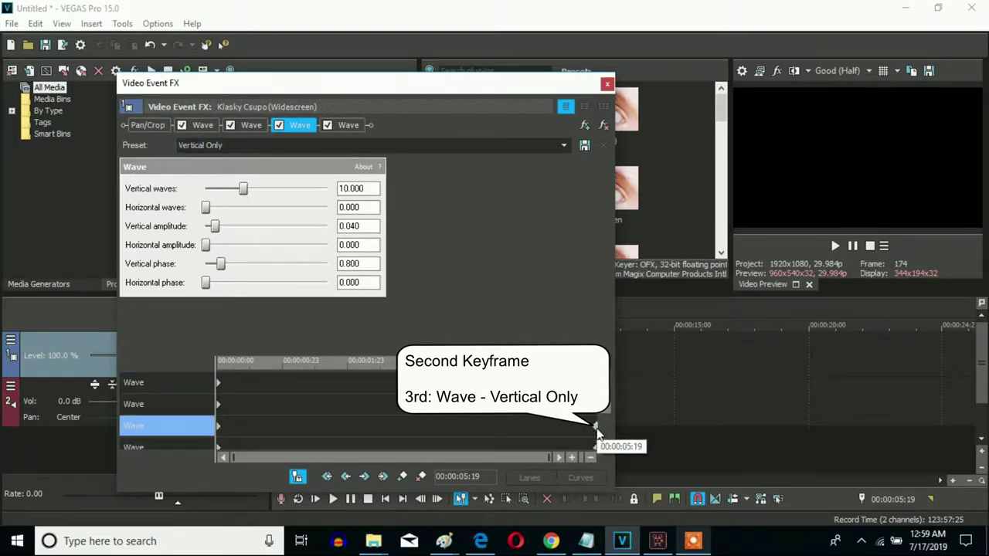
- Review the fourth Wave effect's start and end keyframes and close the effects window
left_click(219, 448)
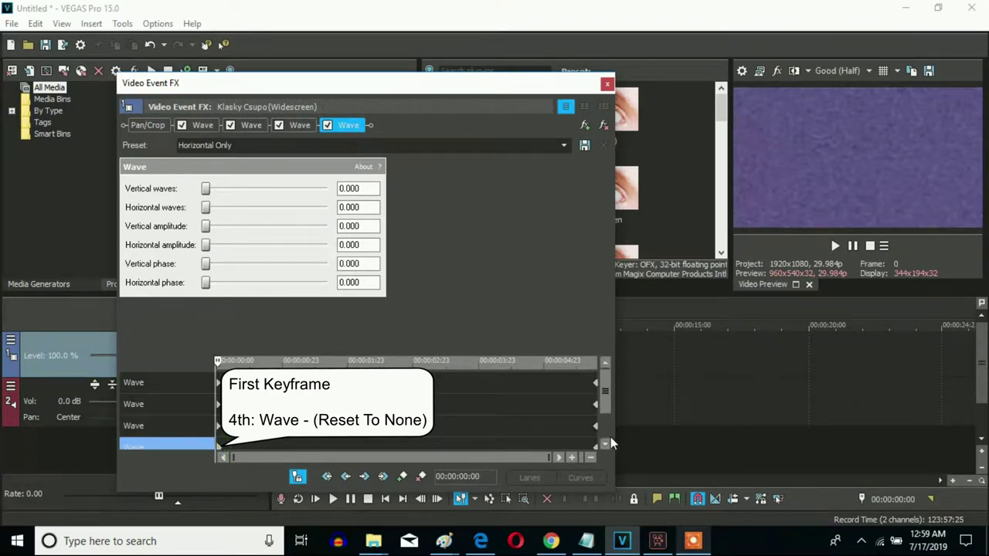
left_click(595, 452)
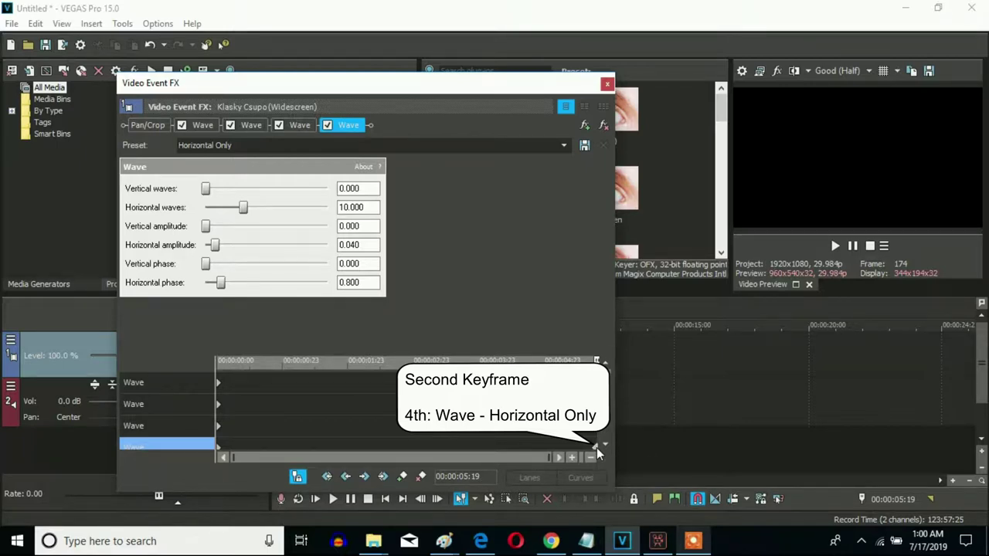
left_click(607, 84)
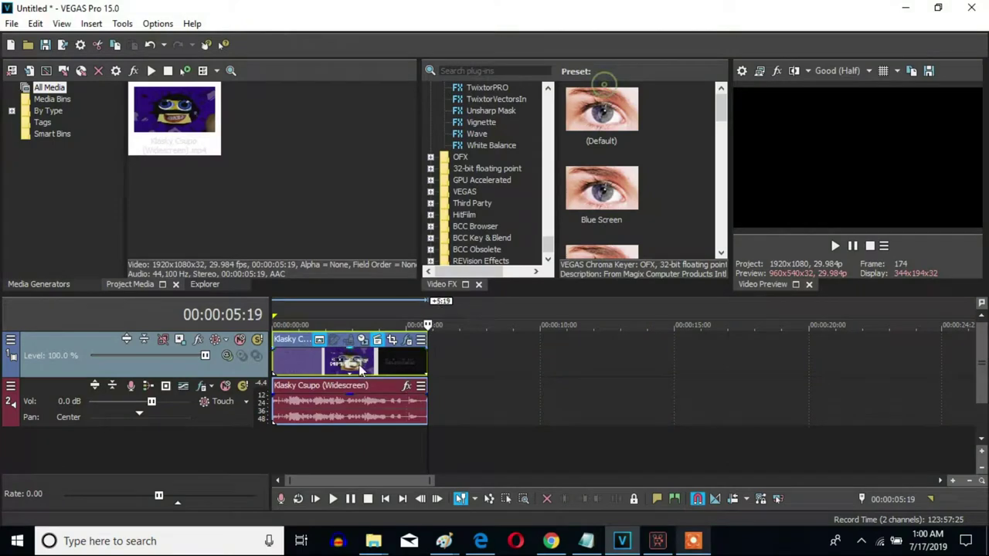
- From the project start, set up a Wave (Microsoft) render with the Default Template and enter Klasky Csupo as the file name
left_click(278, 367)
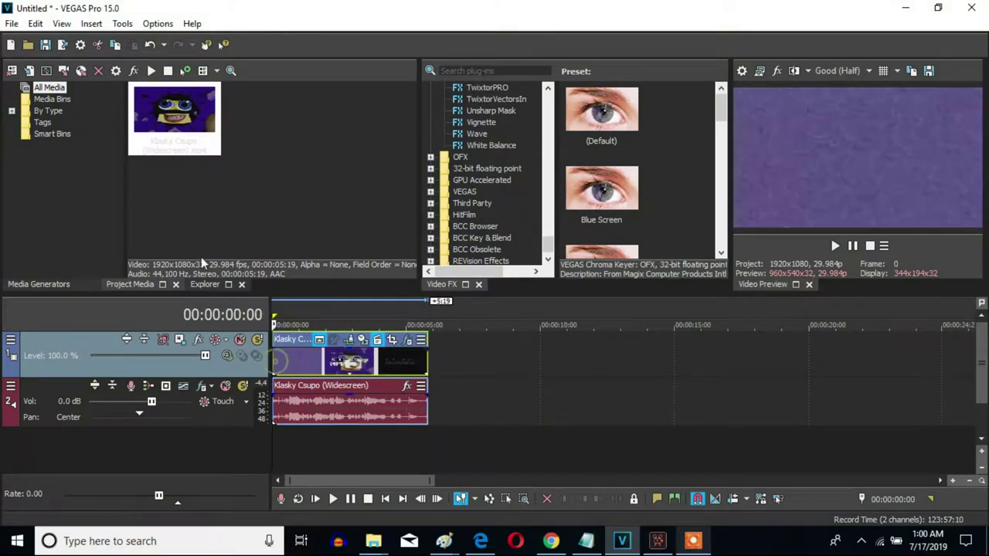
left_click(12, 25)
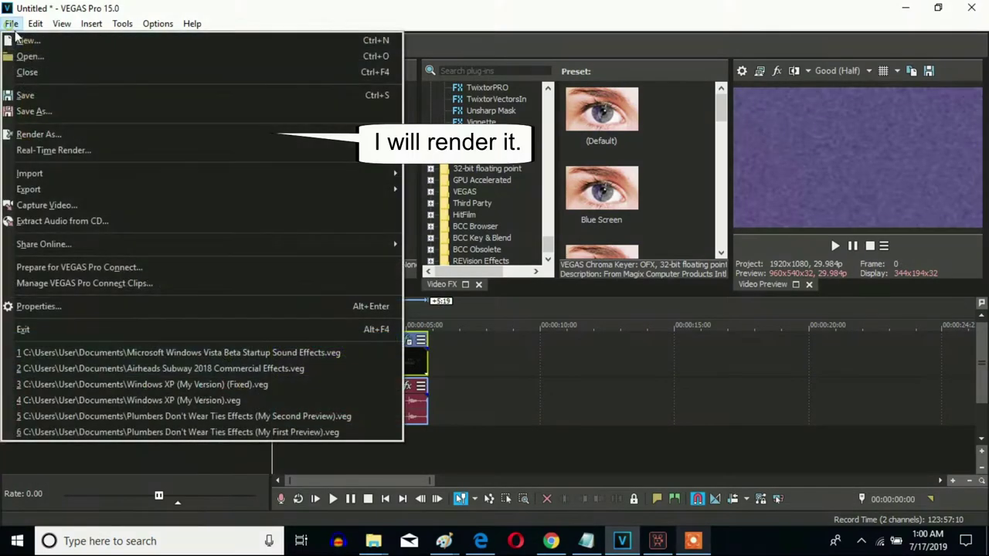
left_click(120, 139)
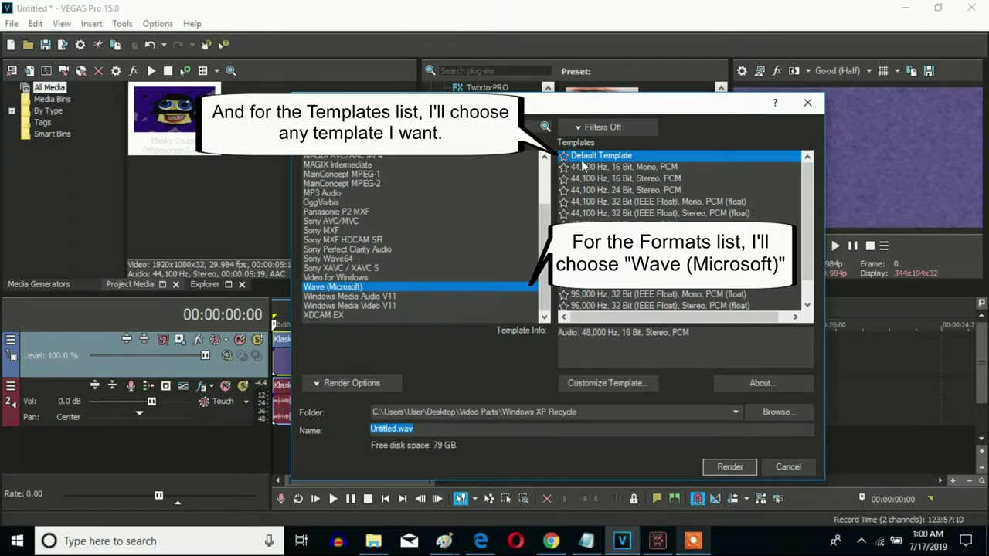
left_click(777, 412)
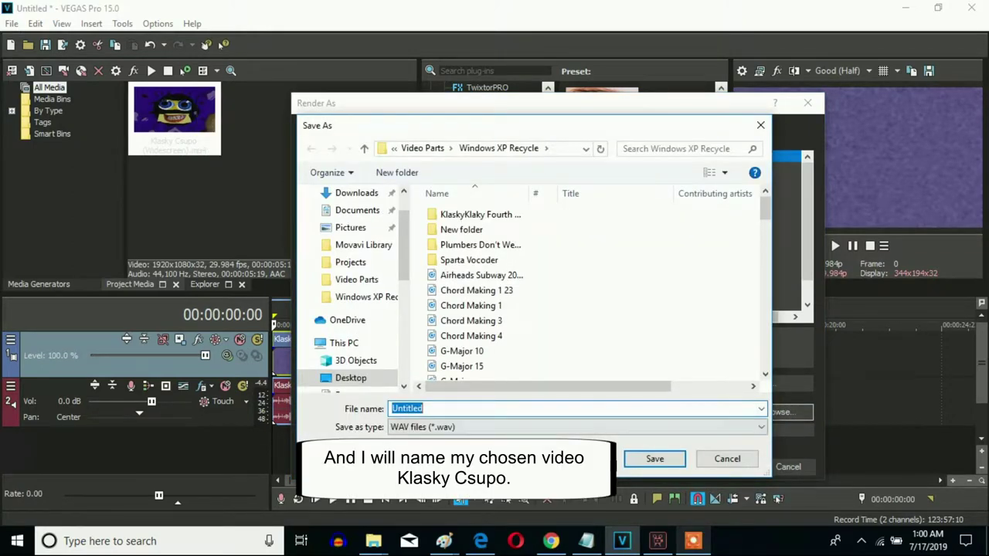
type("Klasky Csupo")
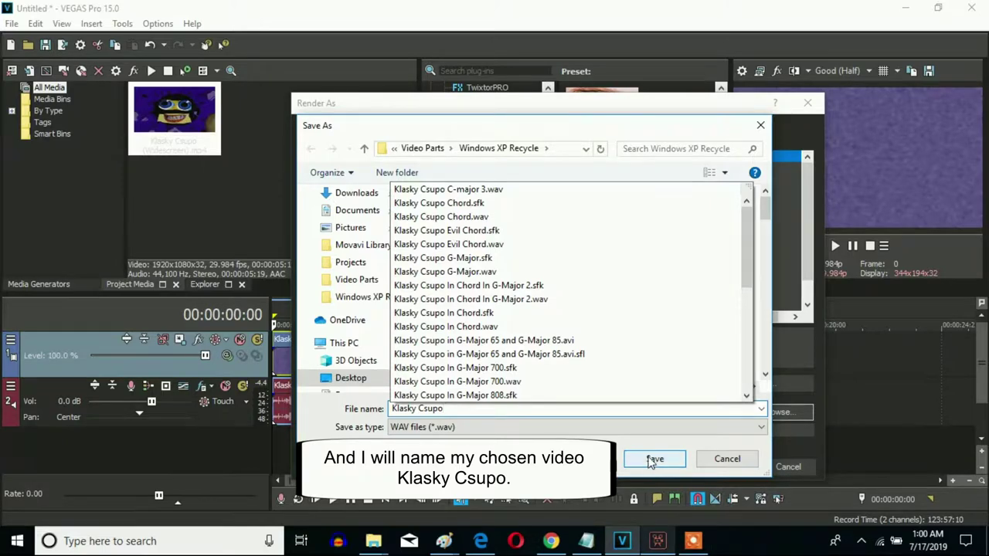
left_click(649, 460)
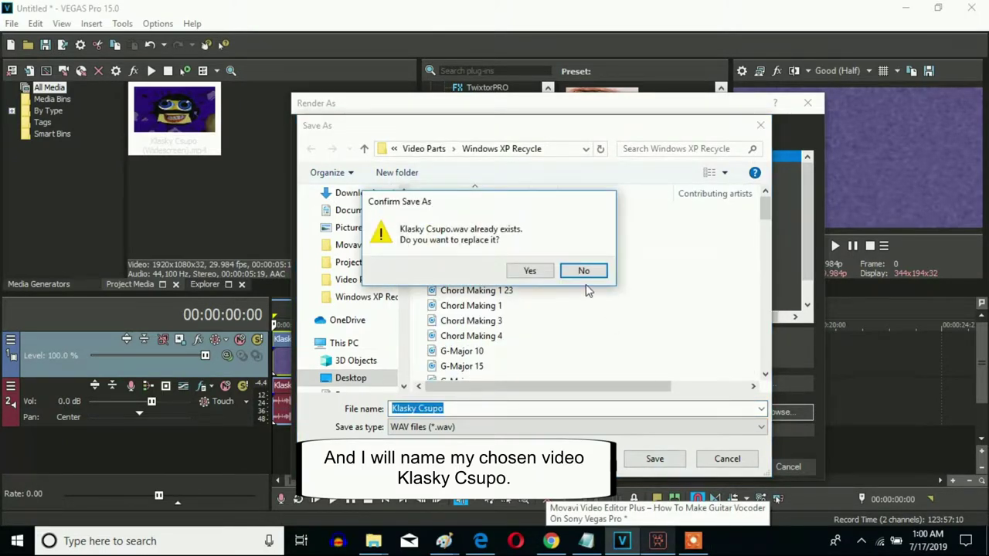
left_click(583, 270)
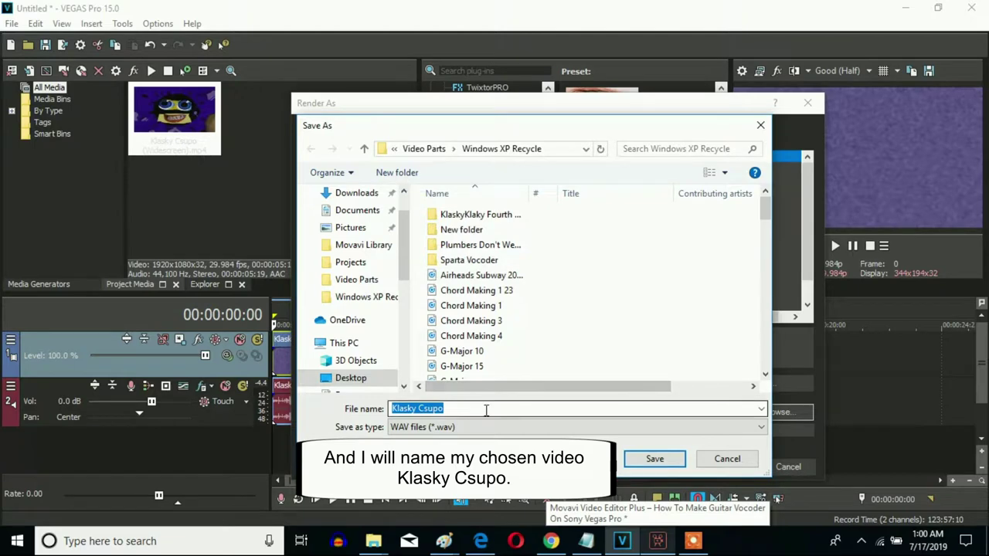
left_click(634, 458)
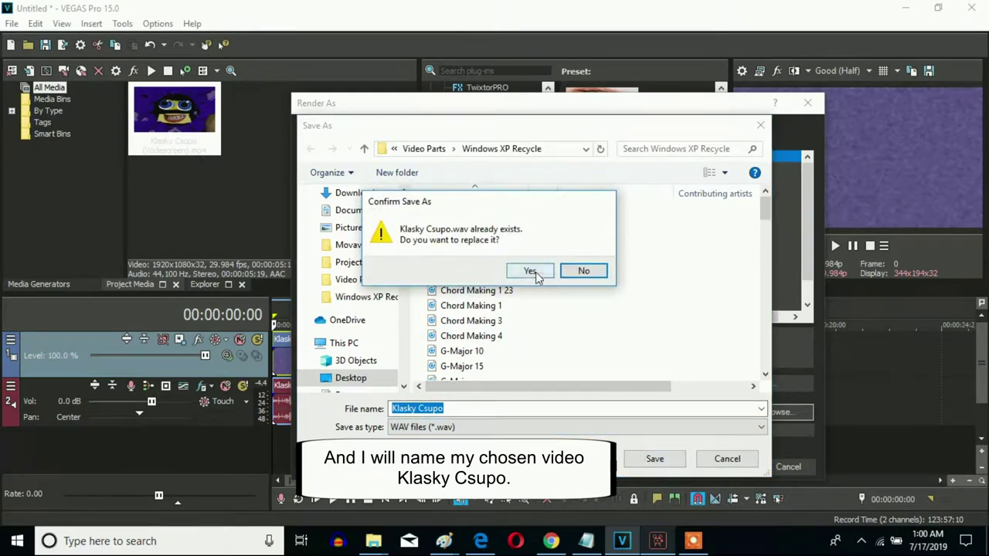
left_click(584, 271)
left_click(505, 409)
left_click(654, 459)
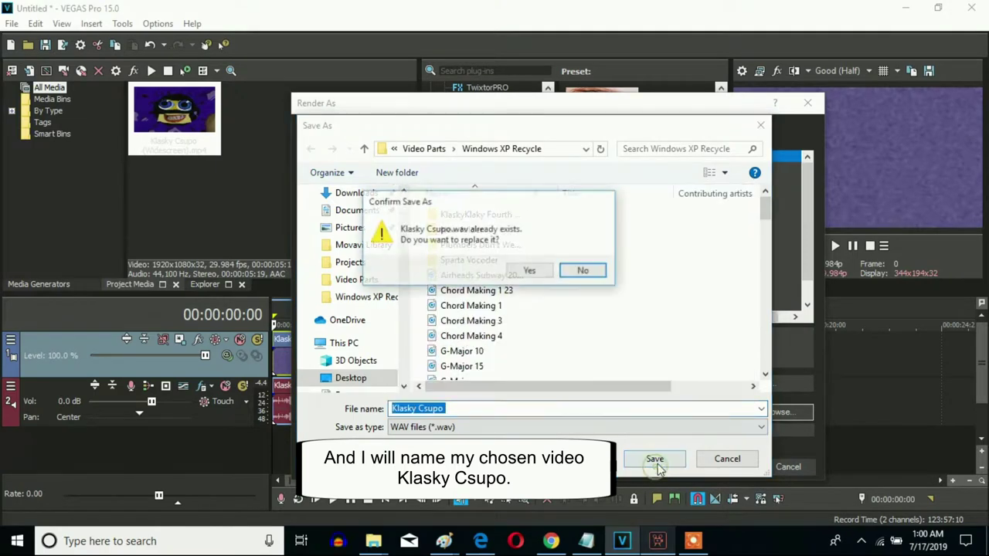
left_click(579, 270)
- Change the output file name to Klasky Csupo Original and render the audio
left_click(474, 408)
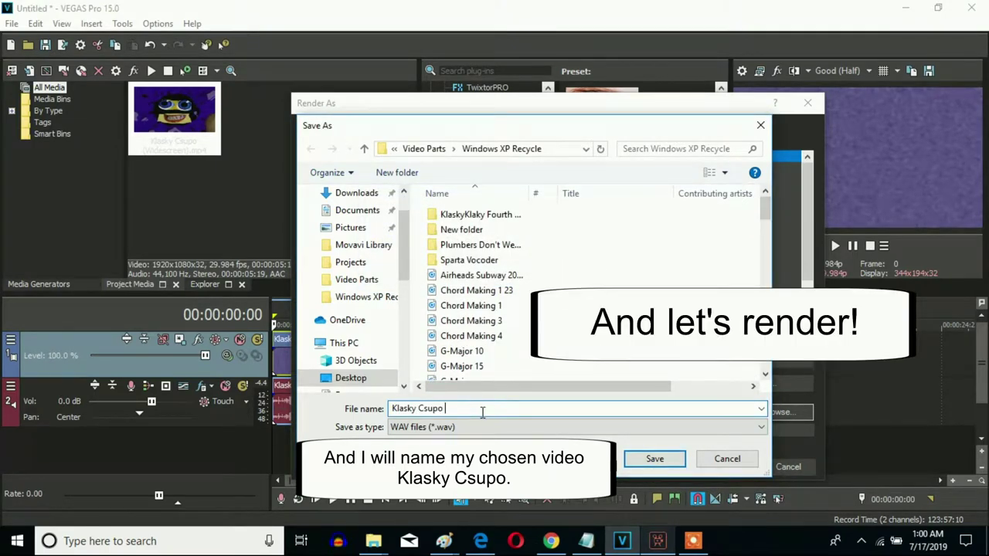
type("Original")
left_click(655, 459)
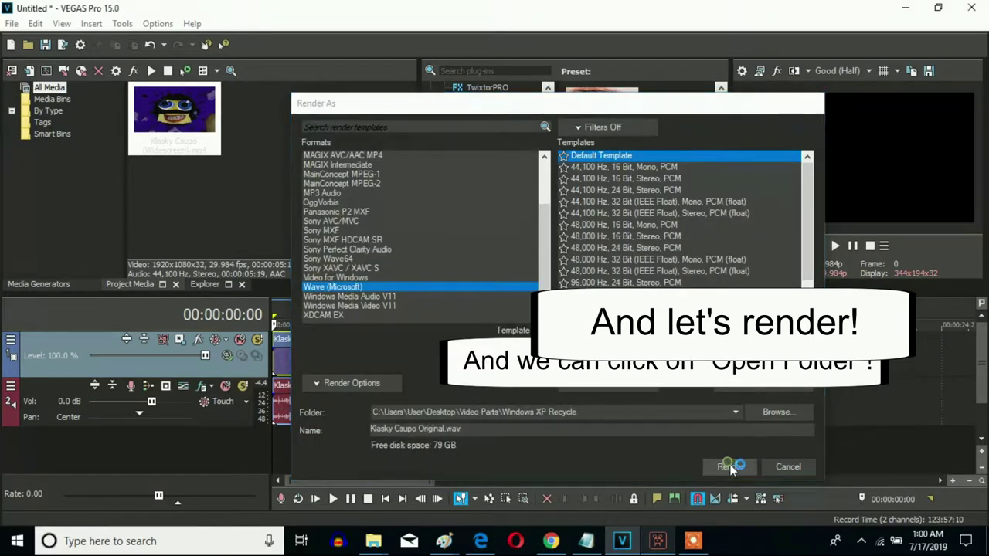
left_click(728, 466)
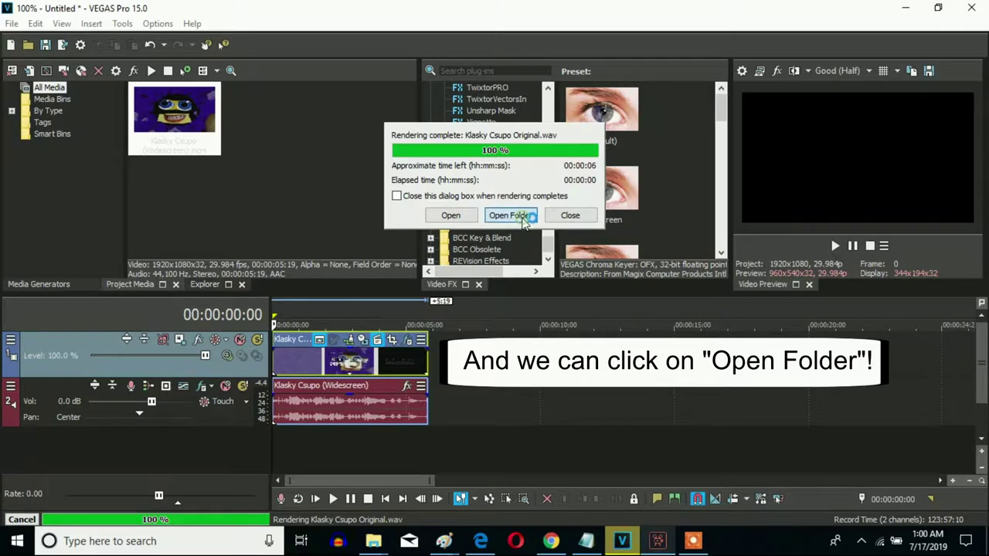
- Open the rendered file's folder and import Klasky Csupo Original into Audacity
left_click(511, 216)
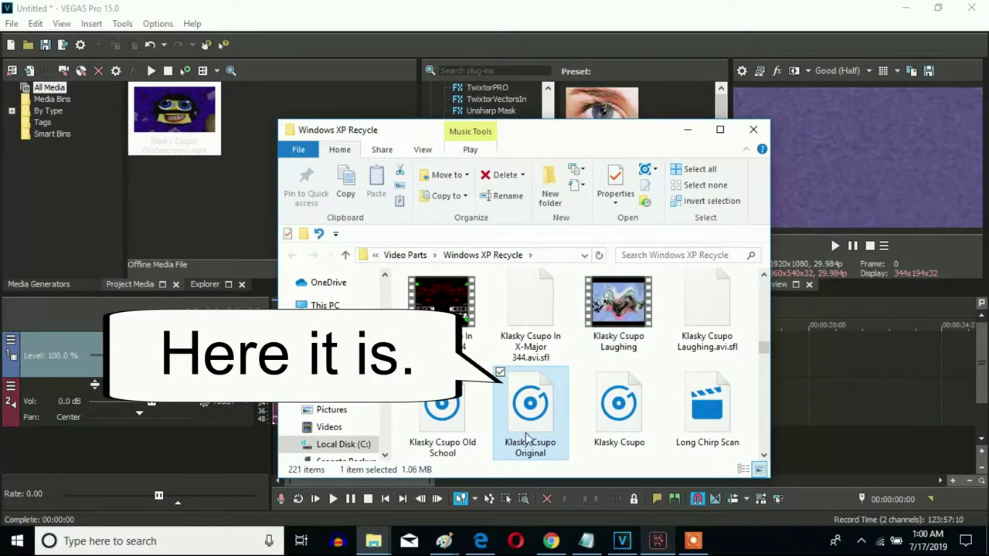
left_click(338, 542)
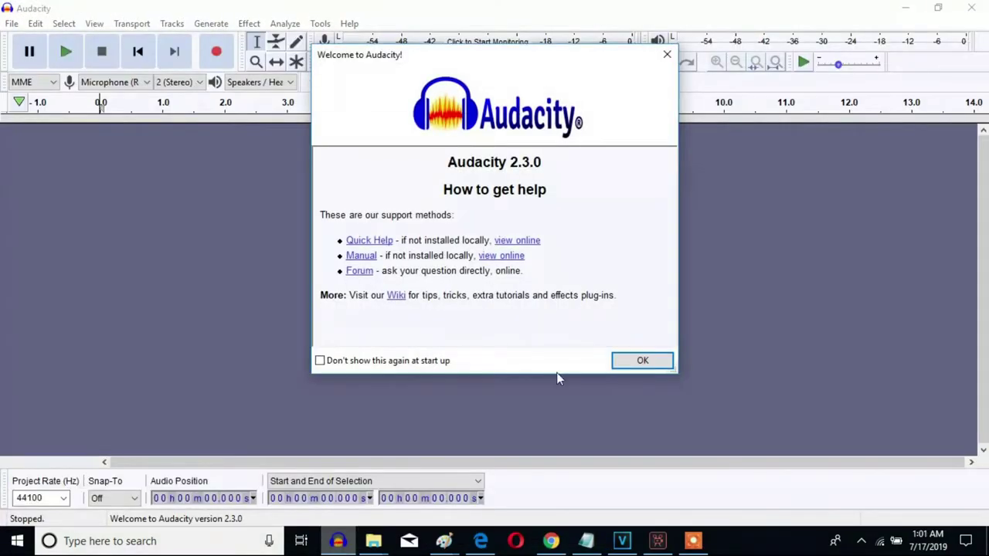
left_click(631, 362)
mouse_move(373, 540)
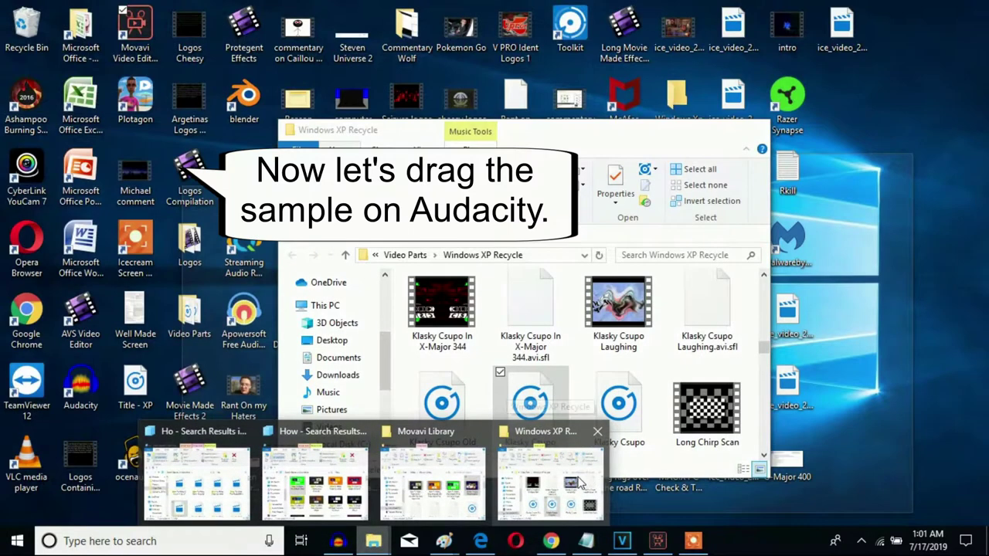
left_click(589, 481)
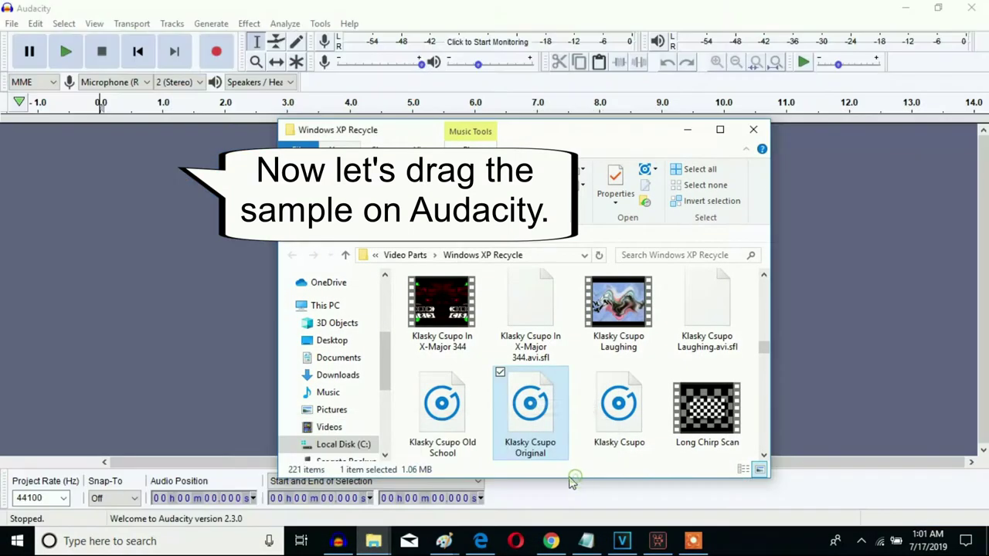
left_click_drag(539, 421, 148, 290)
- Apply Sliding Stretch to the entire track with a final pitch shift of 12 semitones (100%)
left_click(198, 203)
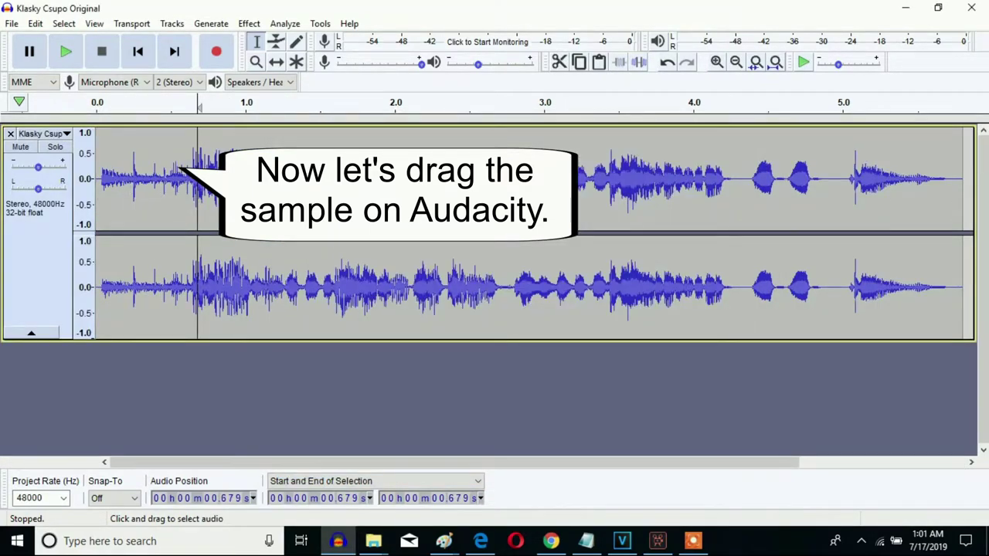
key("ctrl+a")
left_click(249, 24)
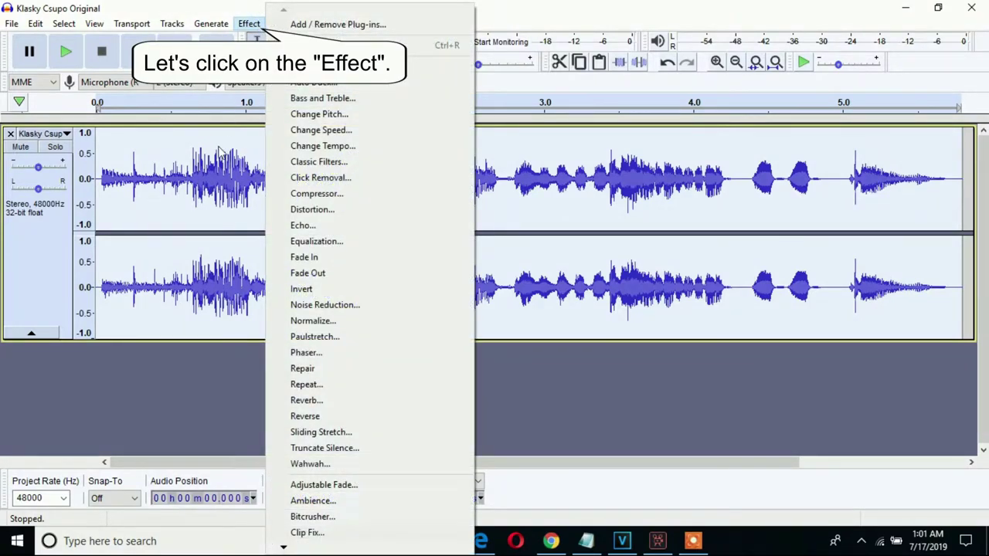
left_click(204, 166)
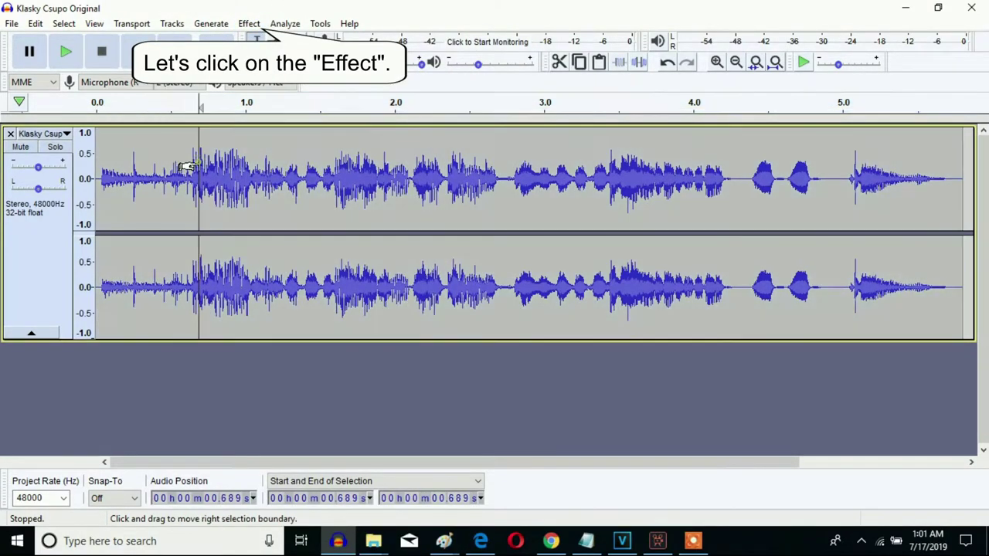
left_click(252, 25)
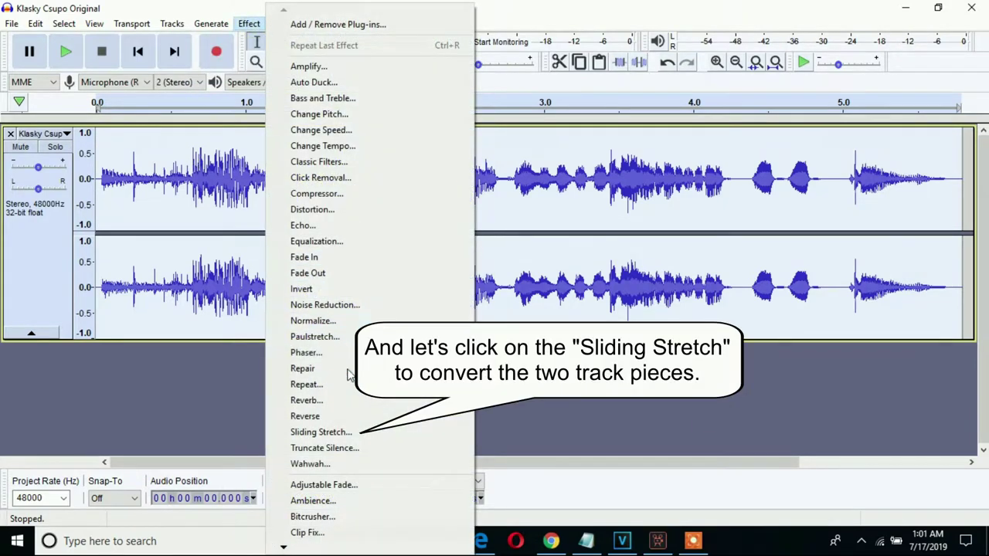
left_click(357, 434)
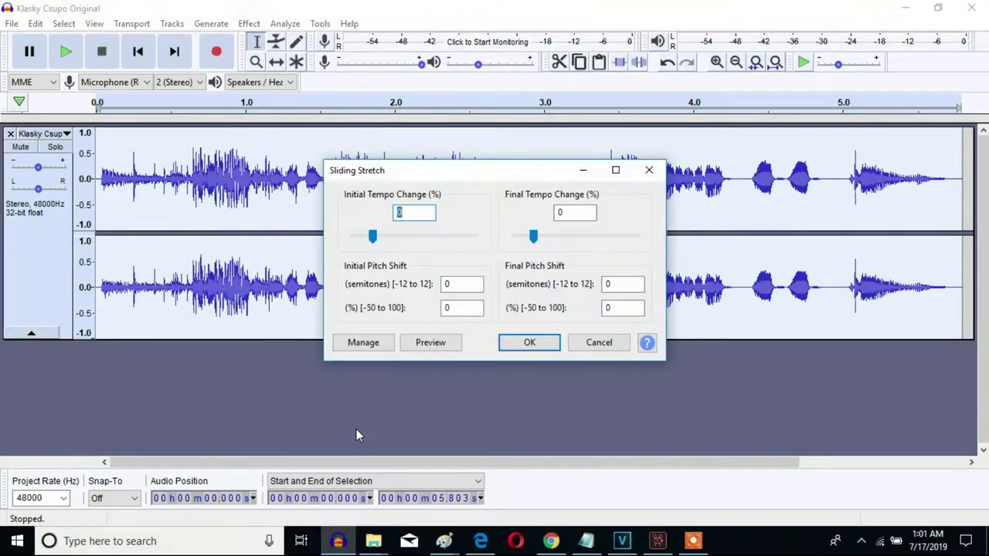
double_click(607, 309)
type("100")
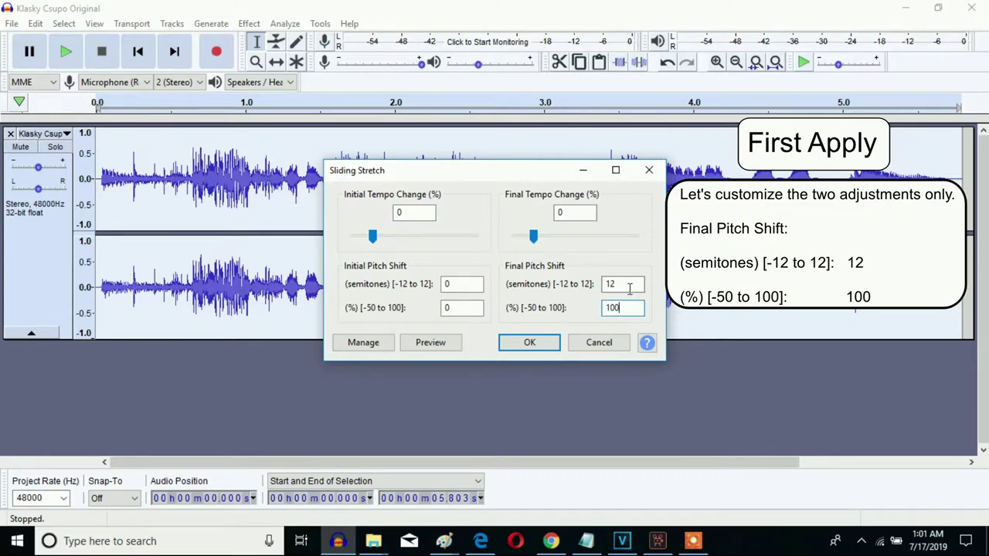
left_click(525, 342)
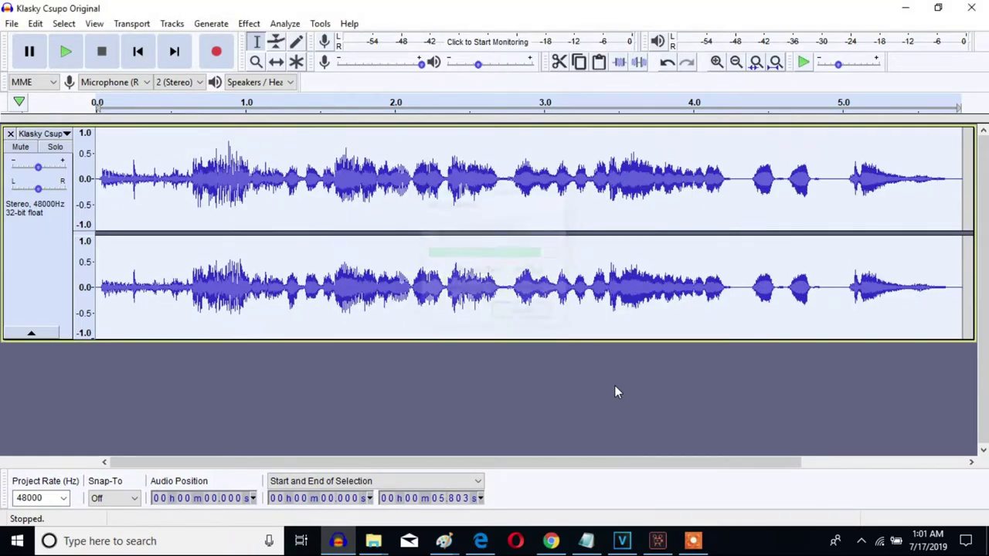
- Apply Sliding Stretch to the whole track three more times, each with a final pitch shift of 12 semitones (100%)
left_click(248, 23)
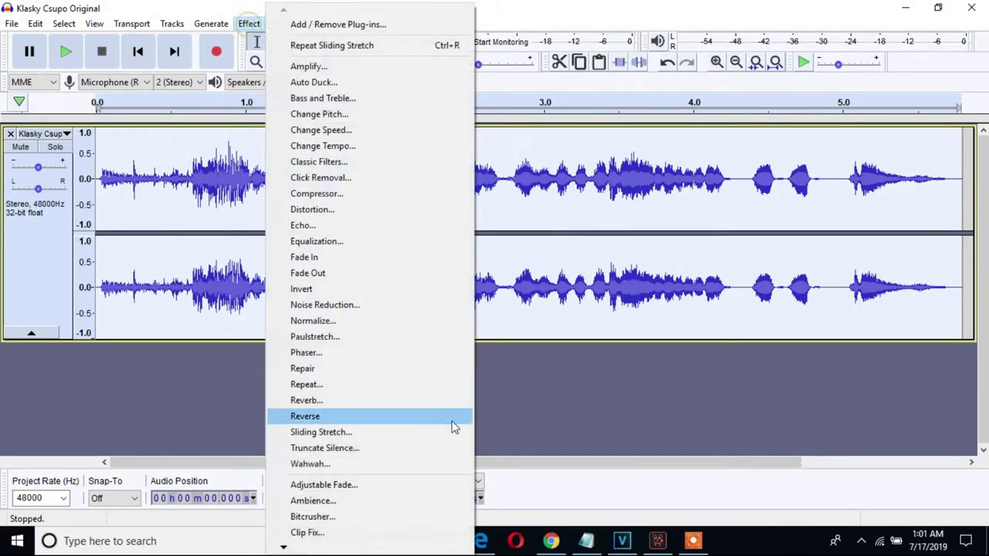
left_click(350, 432)
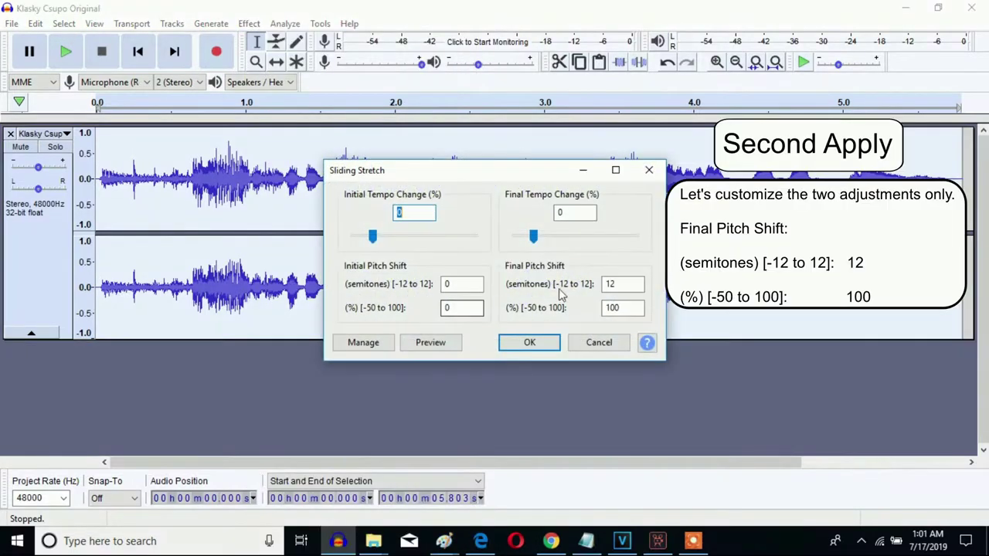
left_click(541, 348)
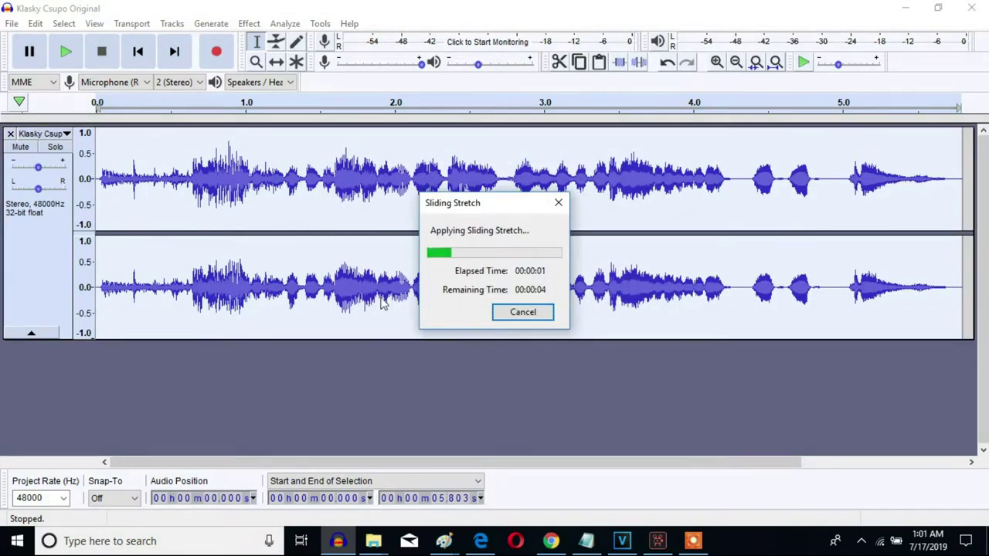
left_click(250, 24)
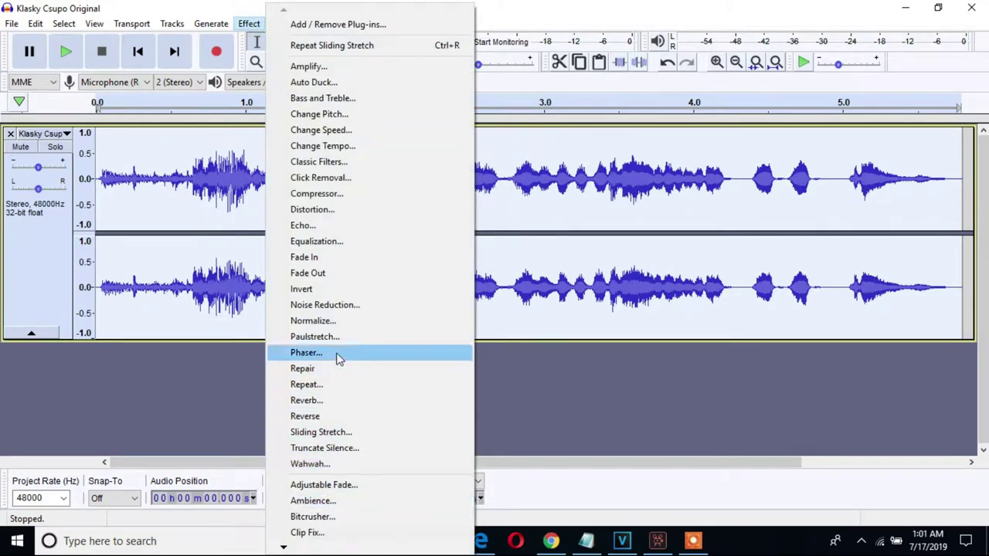
left_click(344, 435)
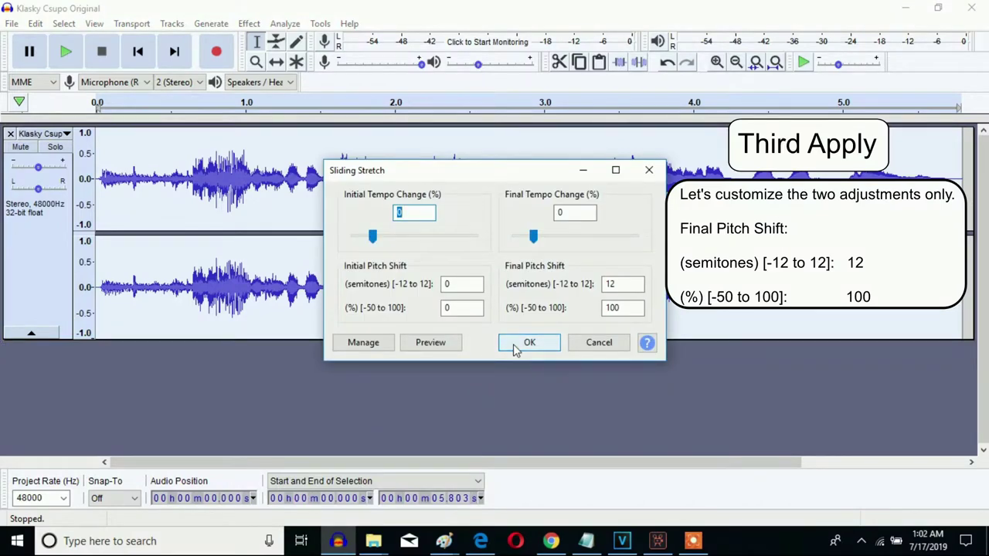
left_click(515, 348)
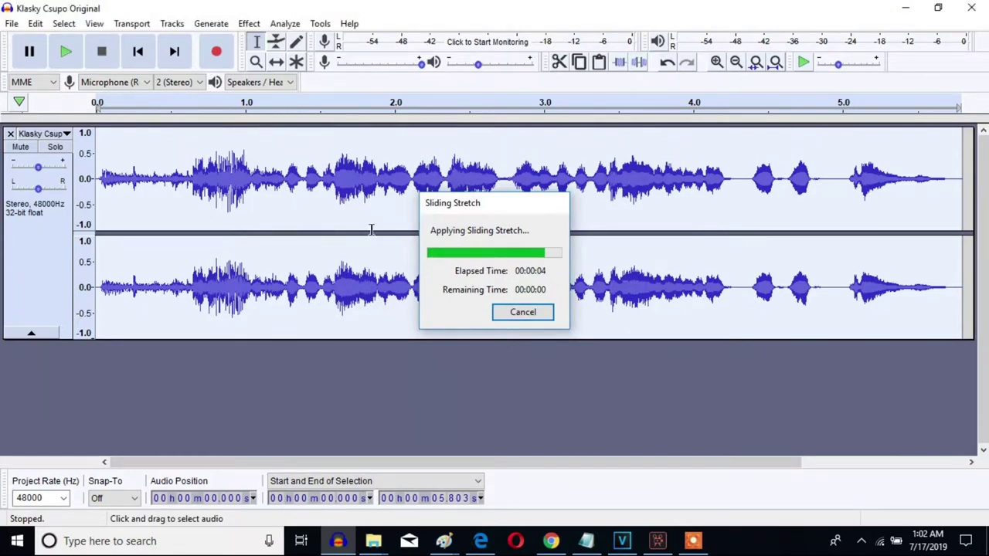
left_click(249, 24)
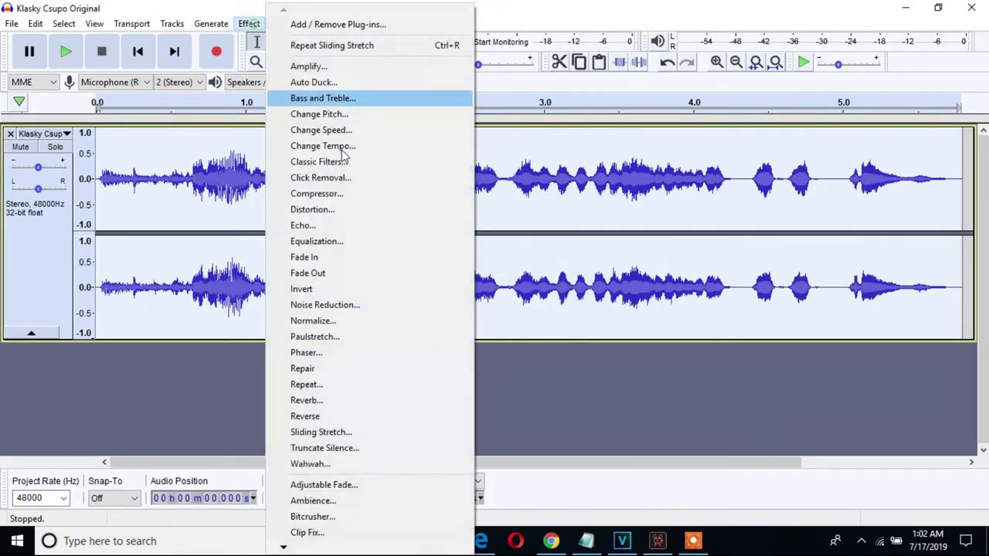
left_click(362, 435)
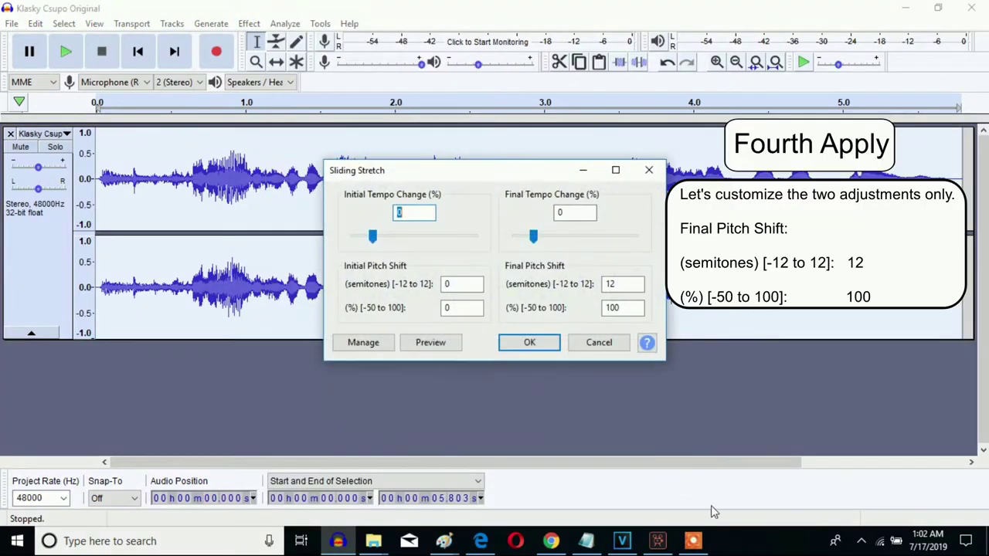
left_click(529, 344)
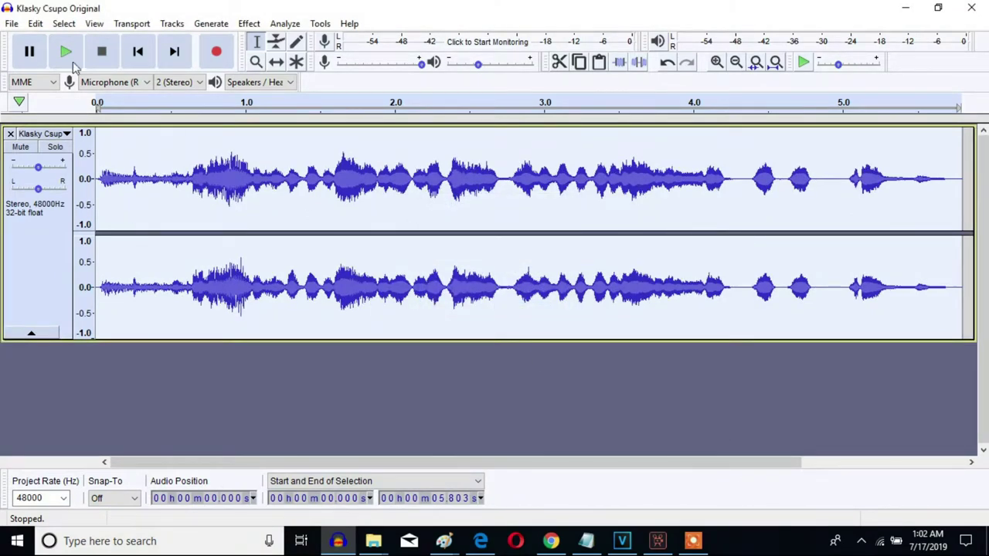
- Export the audio as an MP3 named Klasky Csupo Super Duper High Pitched, leaving the metadata tags blank
left_click(14, 25)
mouse_move(106, 131)
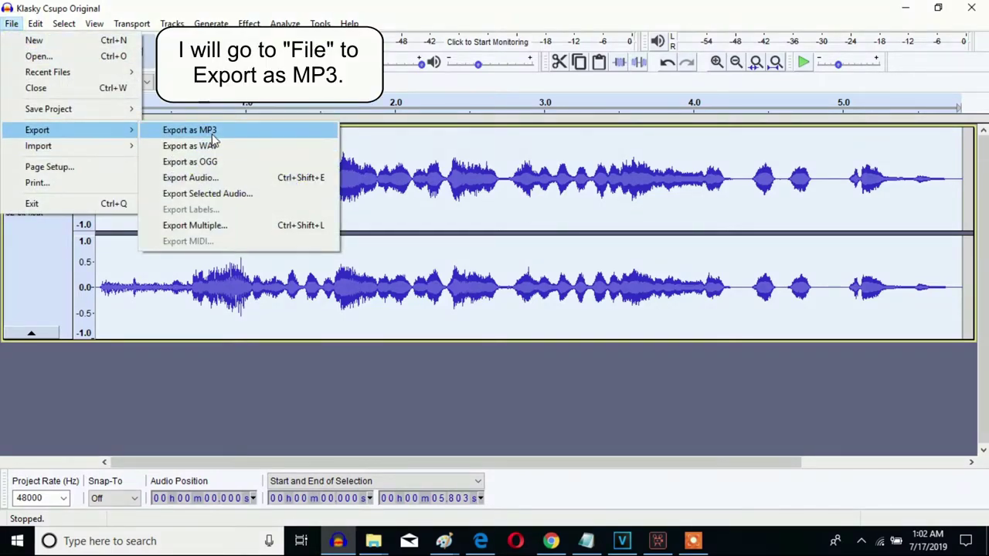
left_click(212, 133)
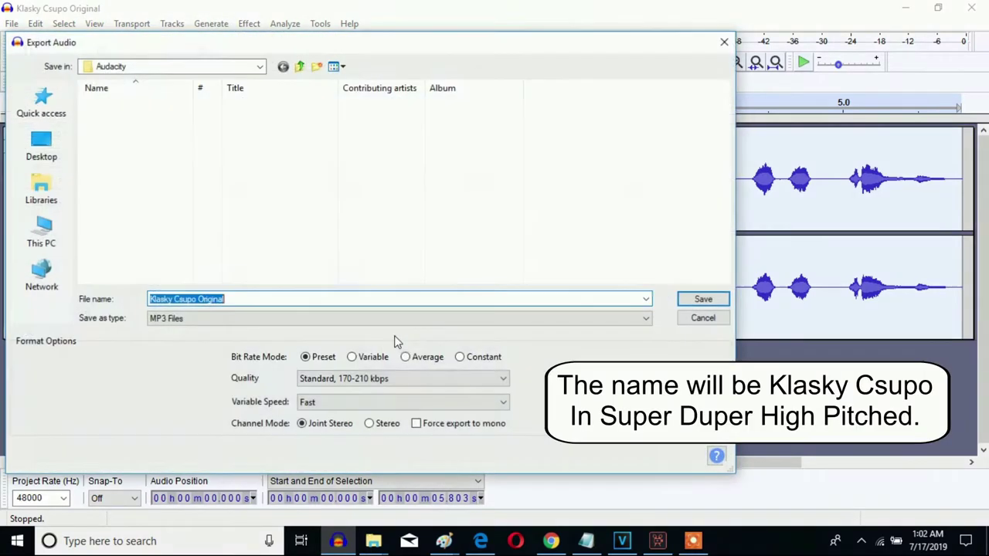
left_click_drag(320, 299, 207, 301)
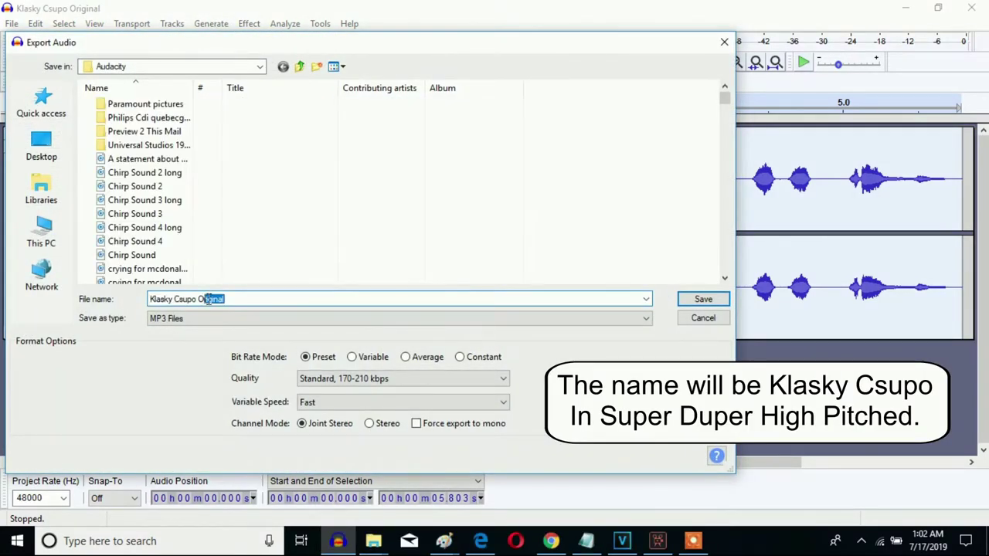
type("Super Duper High Pitched")
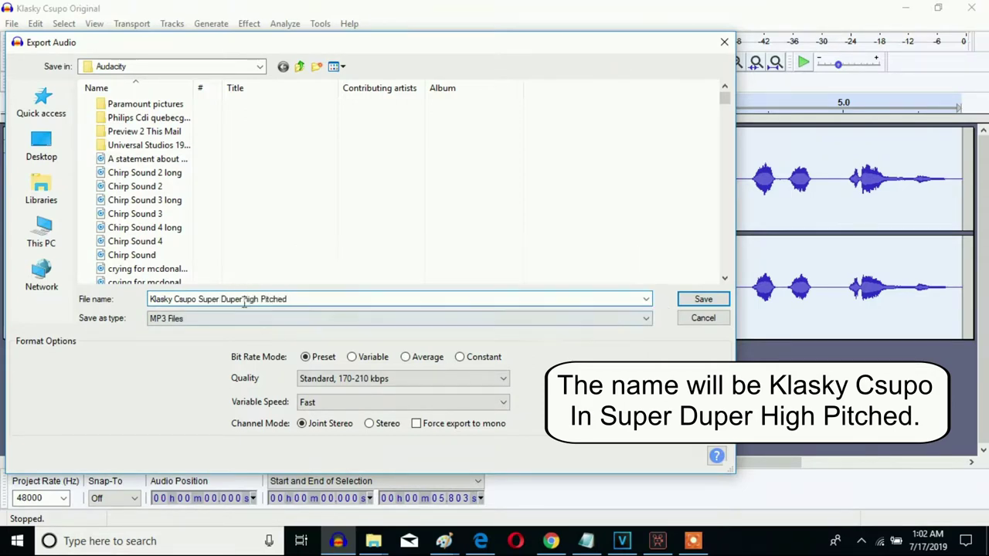
key("Right")
left_click(699, 300)
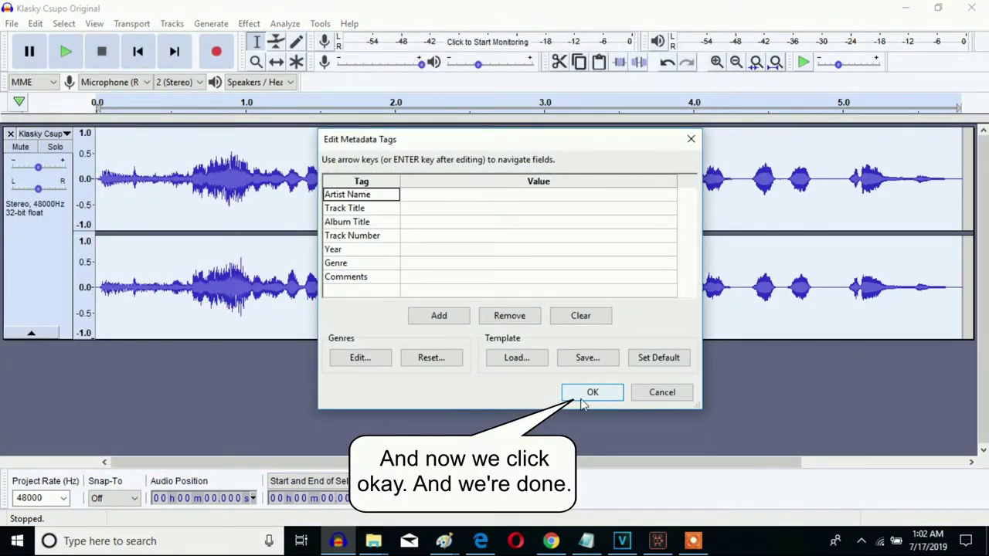
left_click(583, 398)
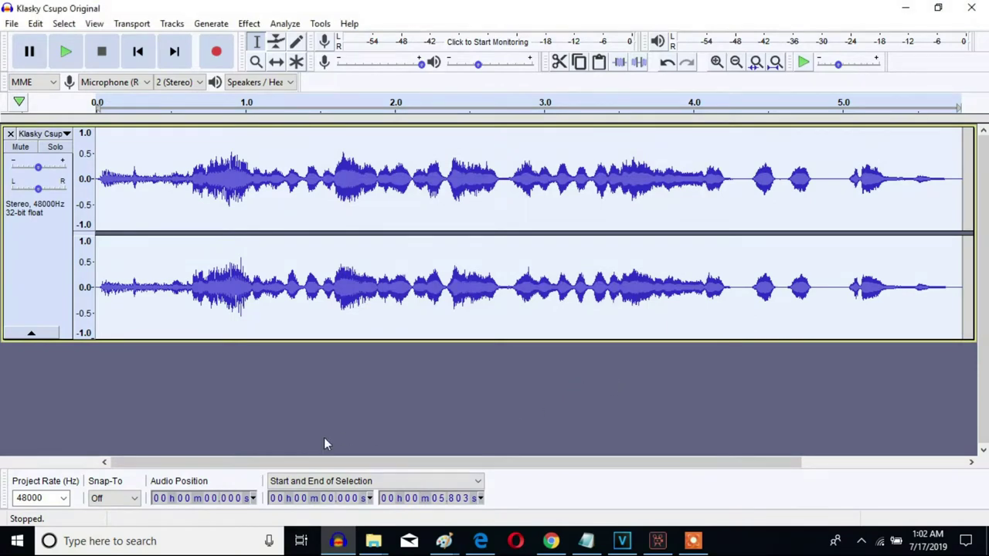
- Open the Audacity documents folder, search it for "Kl" and select the exported Klasky Csupo Super Duper High Pitched file
left_click(220, 546)
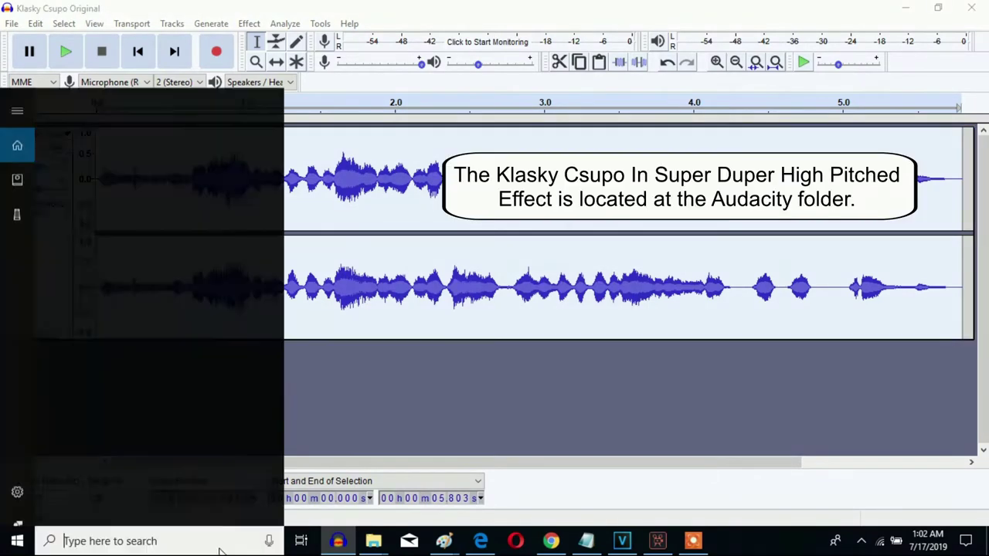
type("au")
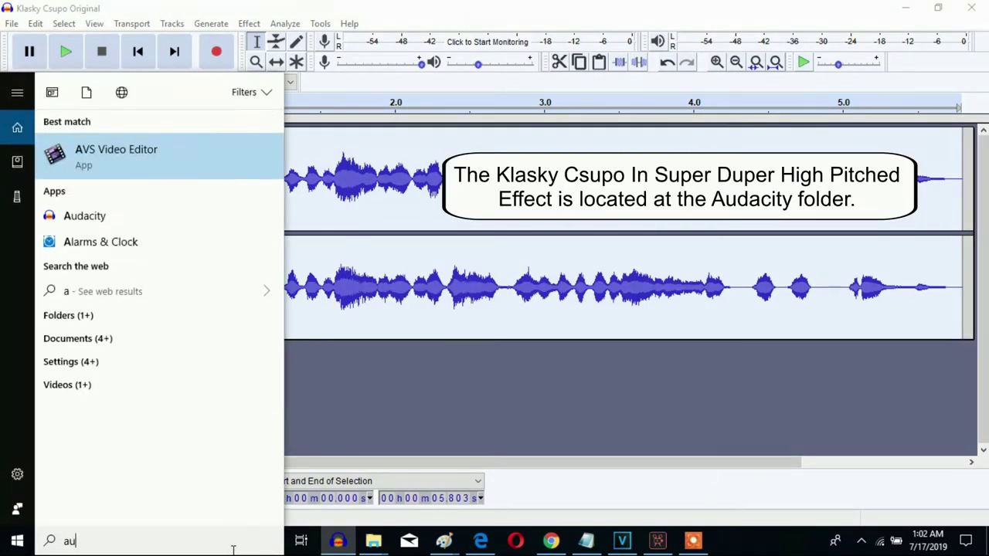
type("dac")
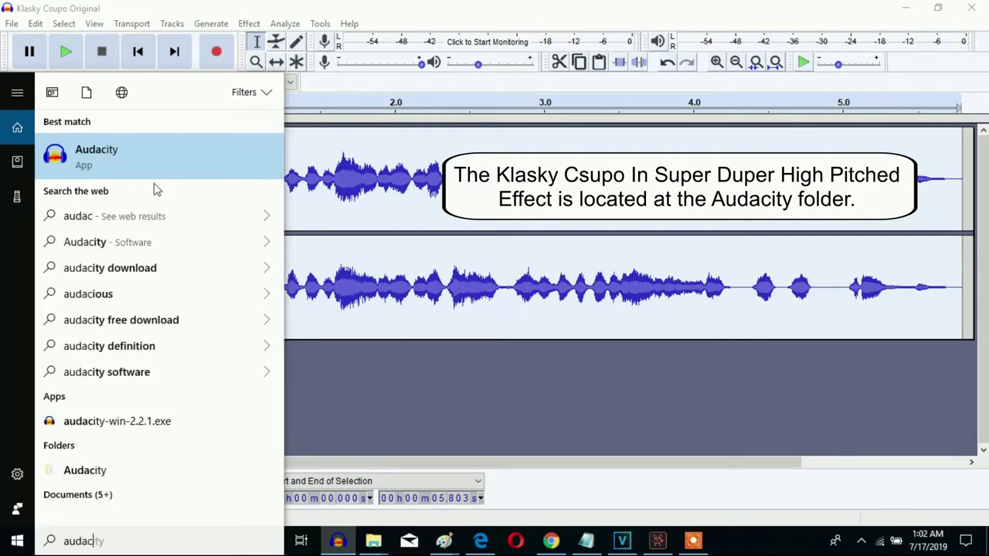
left_click(85, 470)
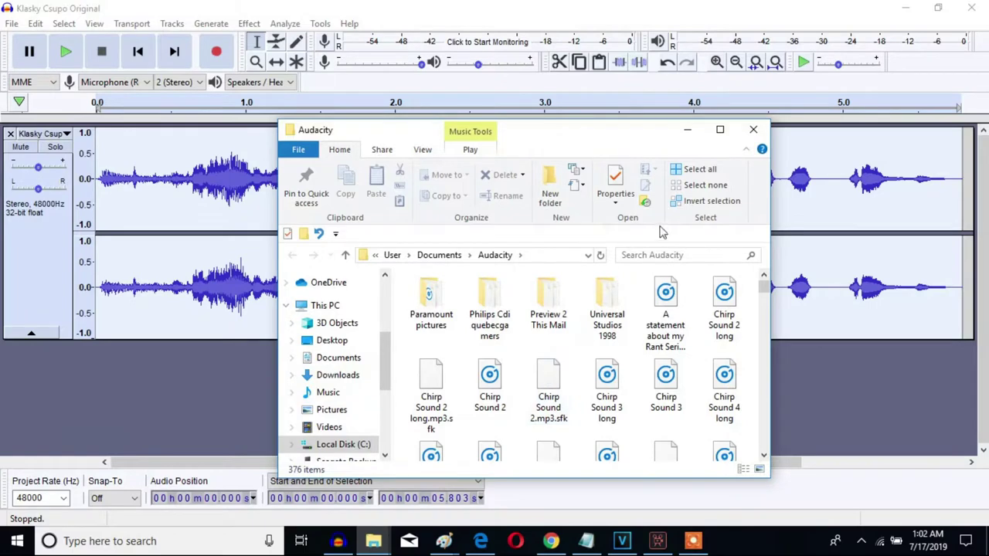
left_click(644, 256)
type("Kl")
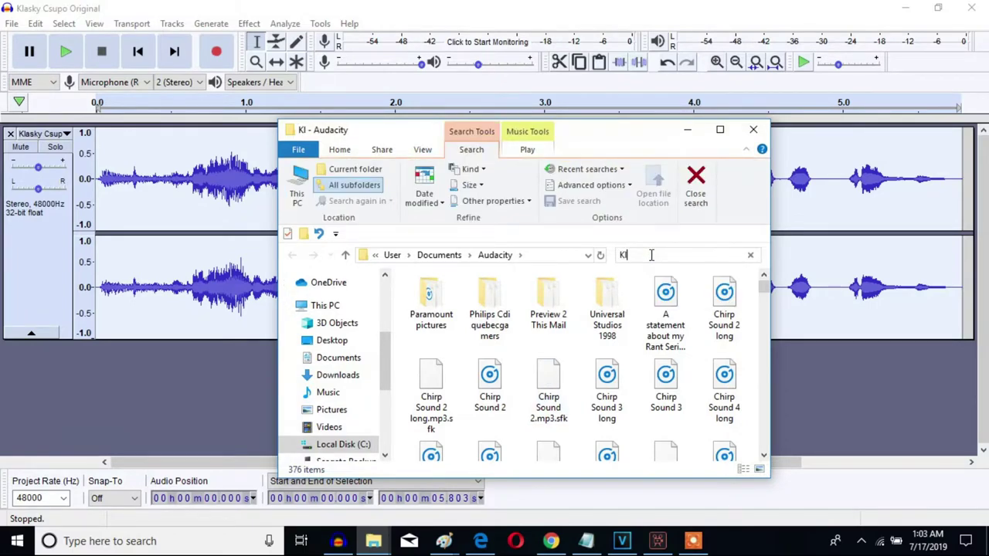
left_click(578, 293)
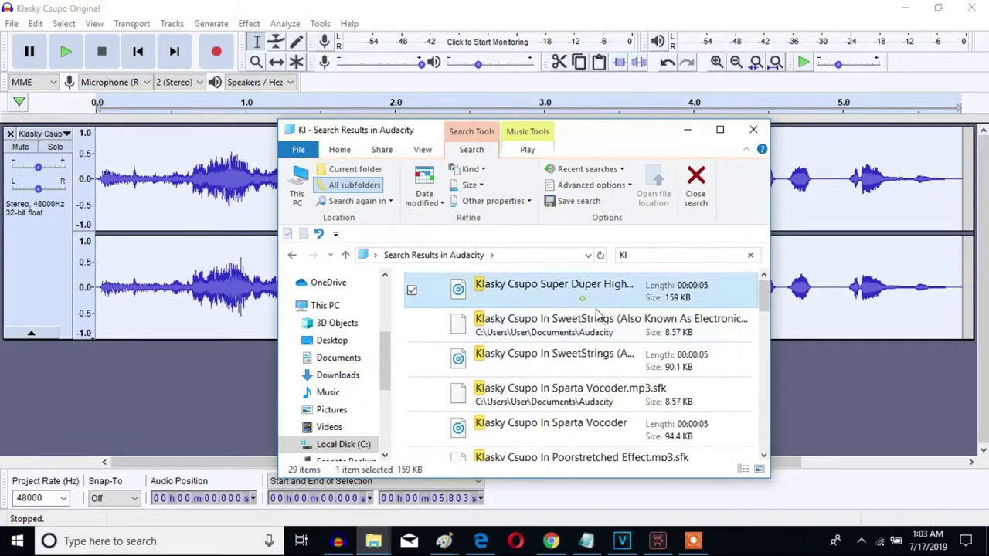
- Switch to VEGAS Pro and place the exported high-pitched MP3 on the audio track at about 19 seconds, clear of the original clip
left_click(635, 545)
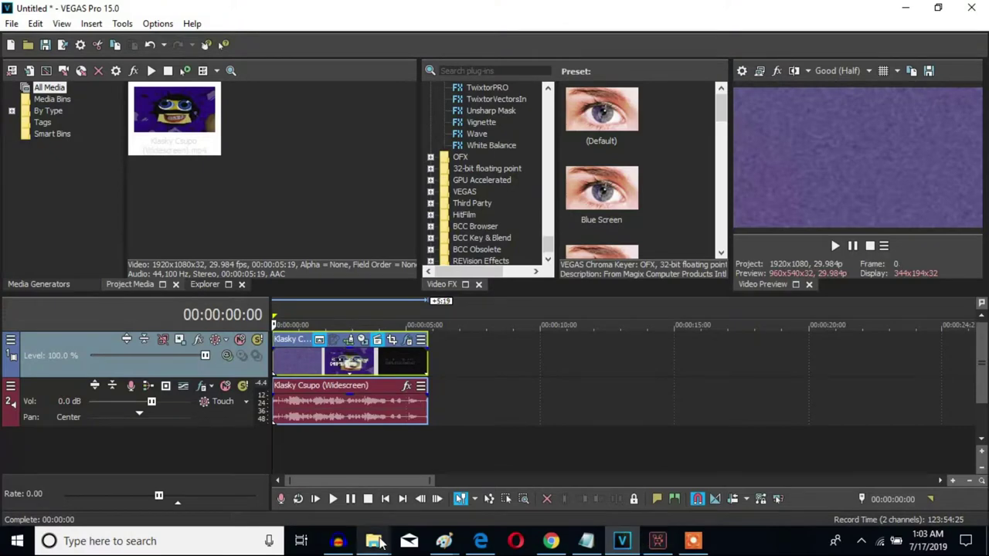
mouse_move(393, 542)
left_click(608, 483)
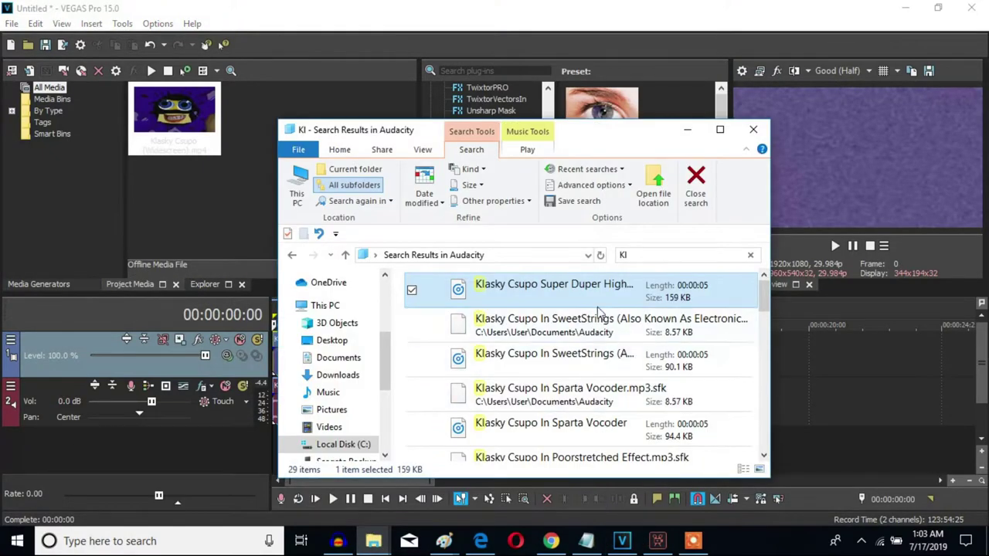
left_click_drag(608, 299, 804, 414)
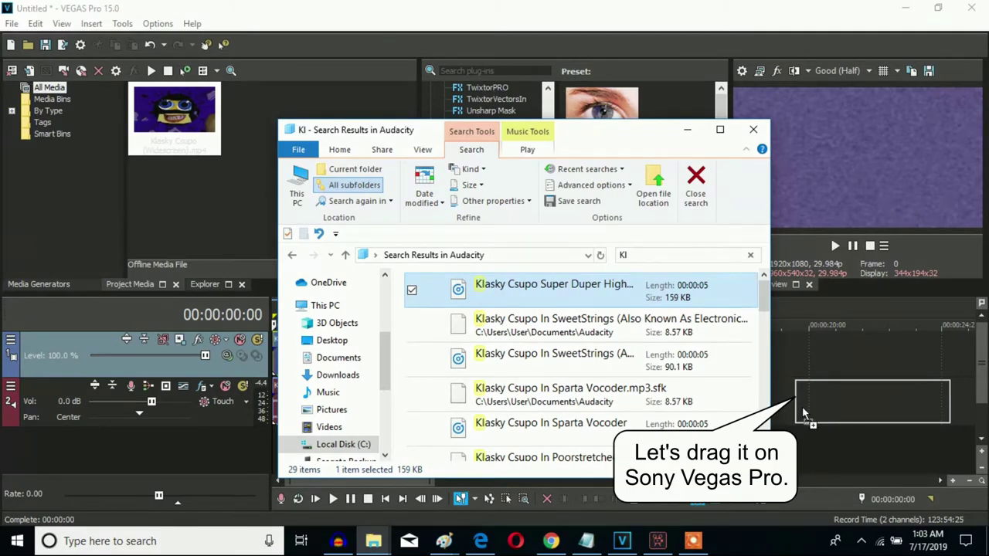
left_click_drag(803, 415, 803, 415)
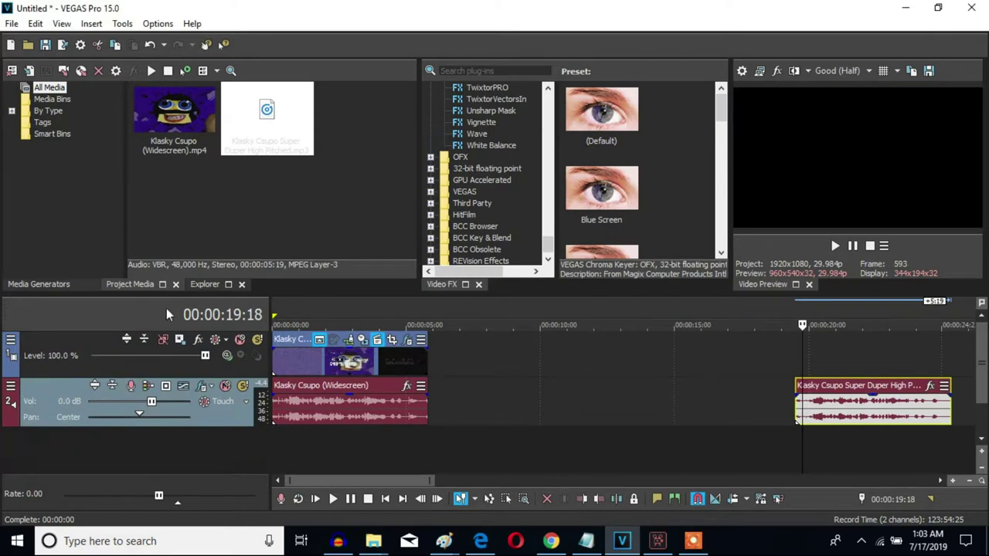
- Ungroup and delete the original Klasky Csupo audio, and move the high-pitched audio under the video at the project start
left_click(272, 353)
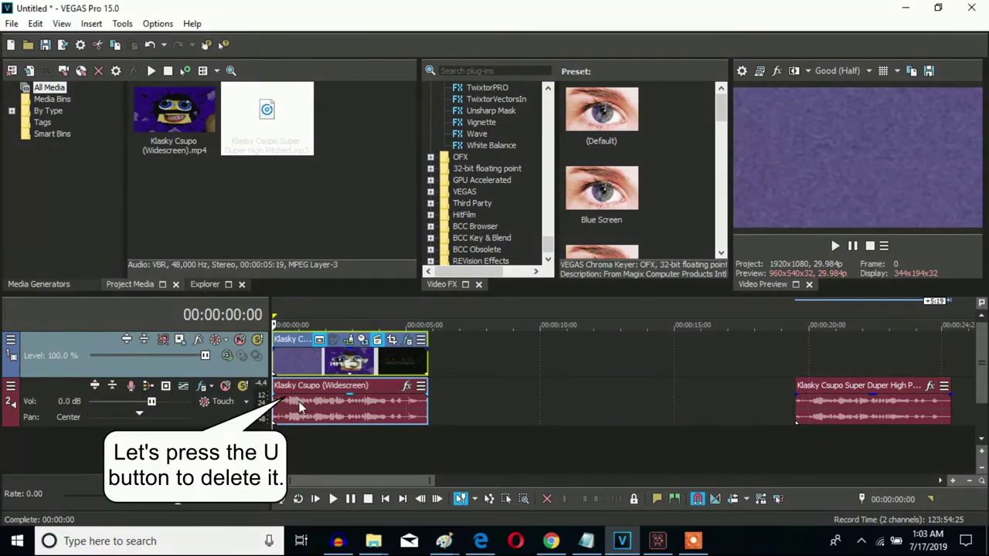
left_click(276, 403)
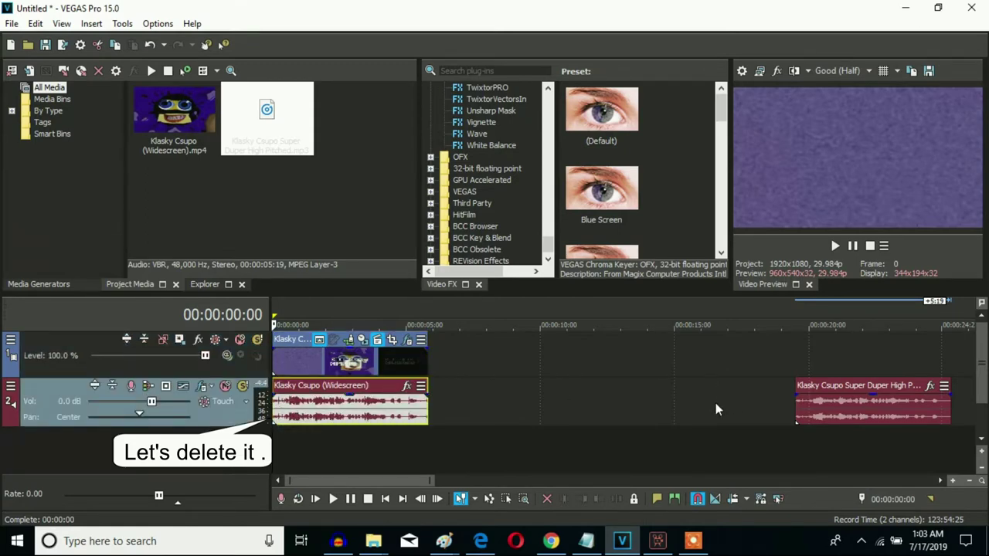
key("Delete")
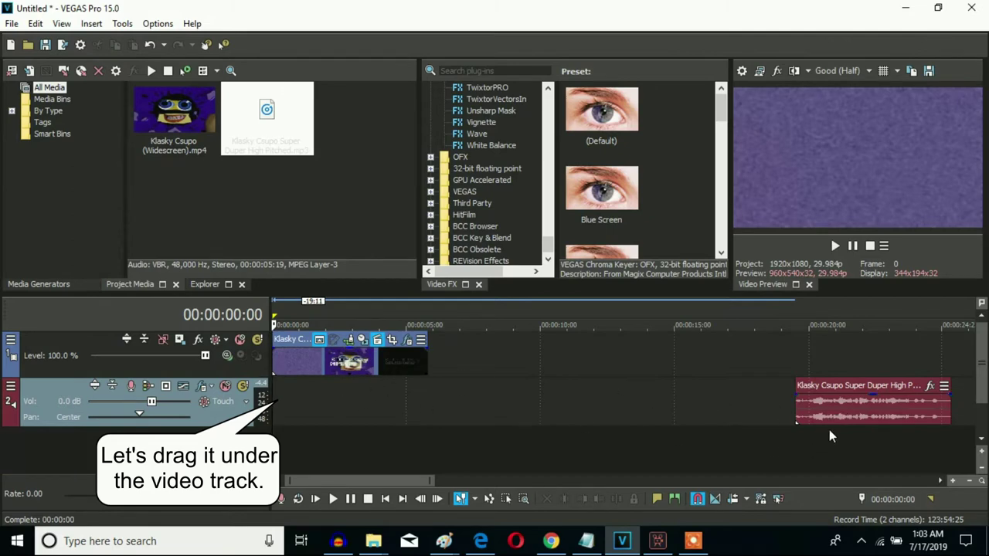
left_click_drag(896, 407, 279, 395)
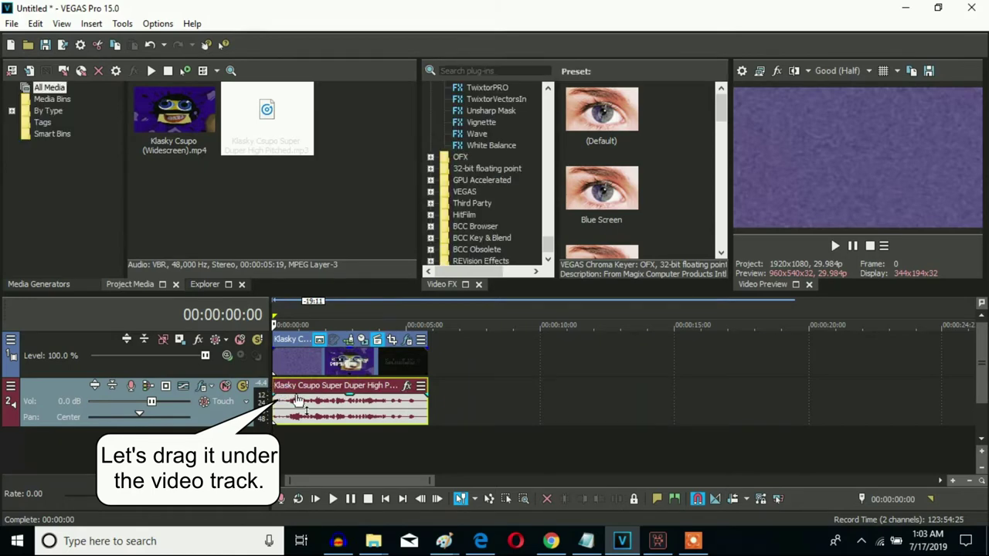
- Trim the high-pitched audio's end to match the video's end at 00:00:05:19 and reduce its fade-out to 0%
left_click(423, 364)
scroll(423, 364, "up", 8)
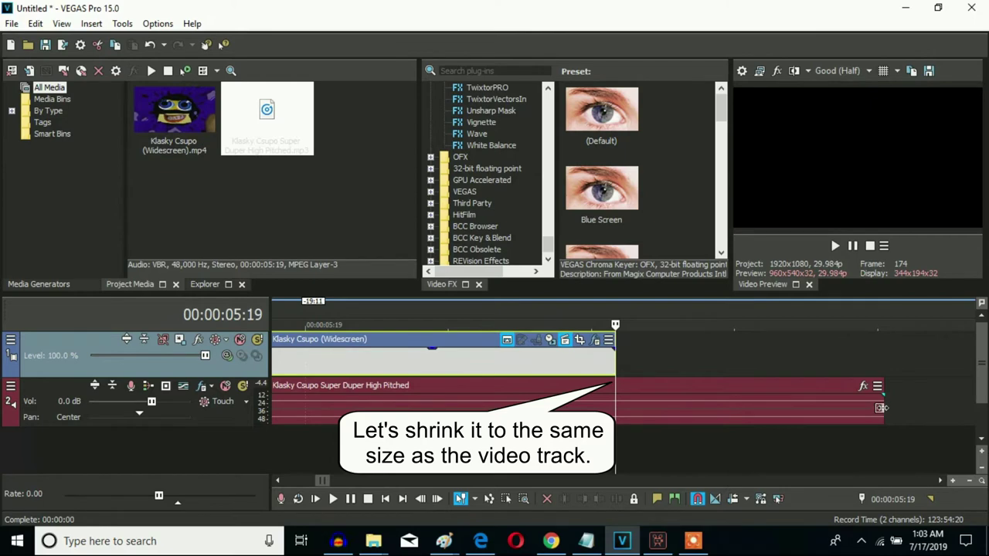
left_click_drag(884, 411, 616, 405)
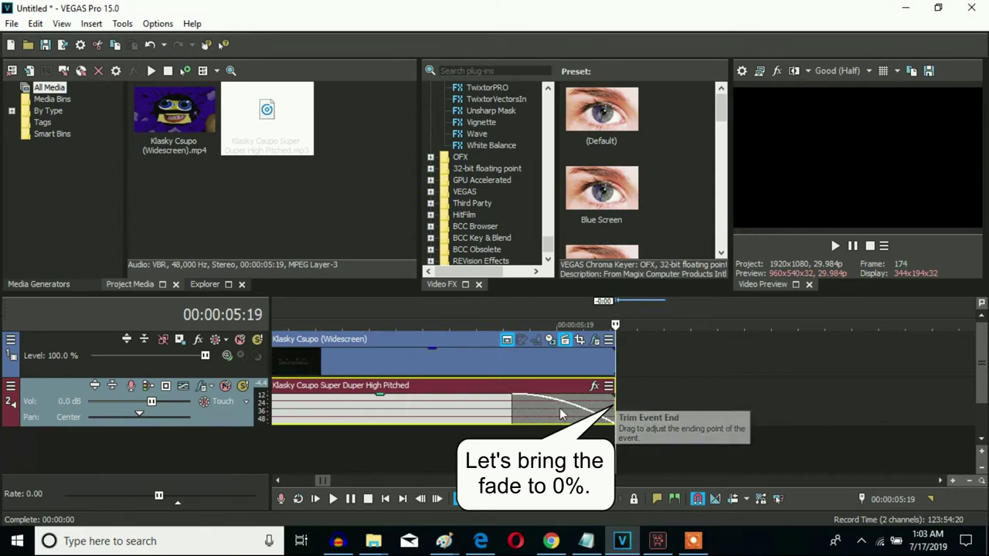
left_click_drag(514, 407, 687, 410)
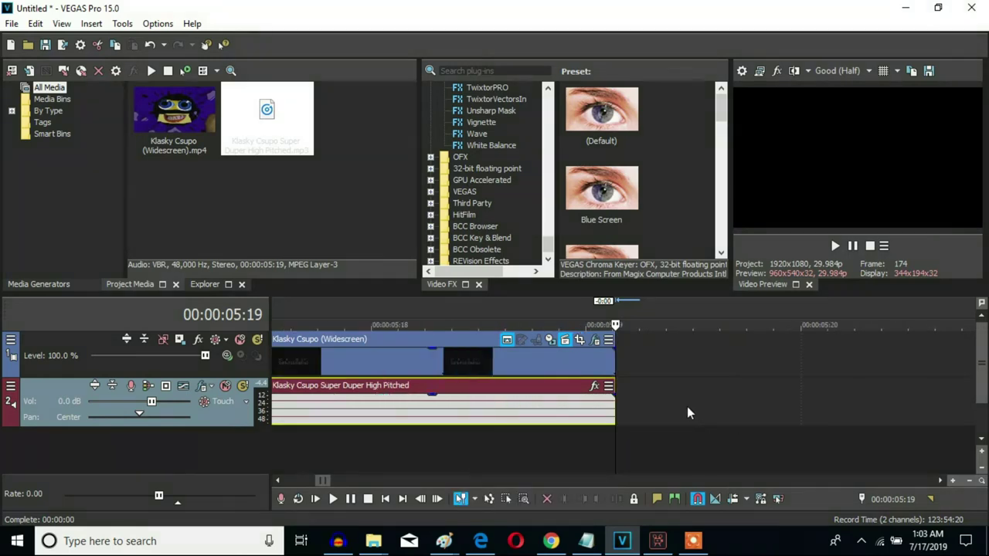
scroll(680, 410, "down", 12)
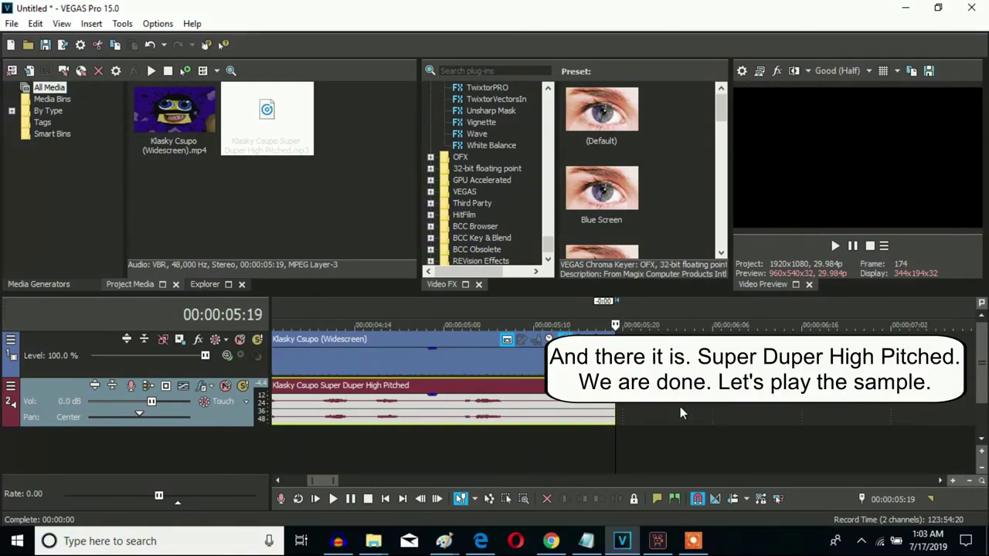
- Play the finished clip from the project start to check the video with its high-pitched audio, and stop playback after its end
left_click(279, 371)
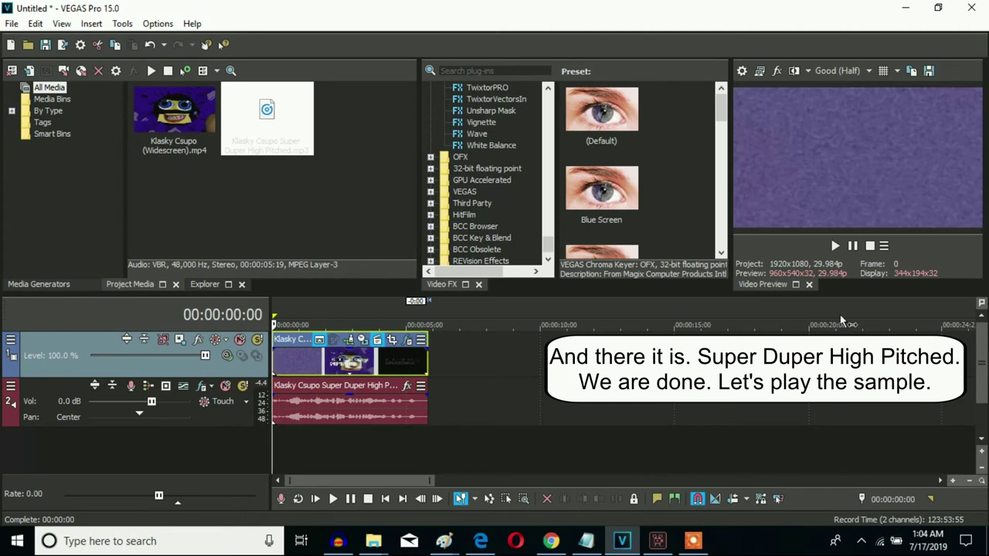
key("space")
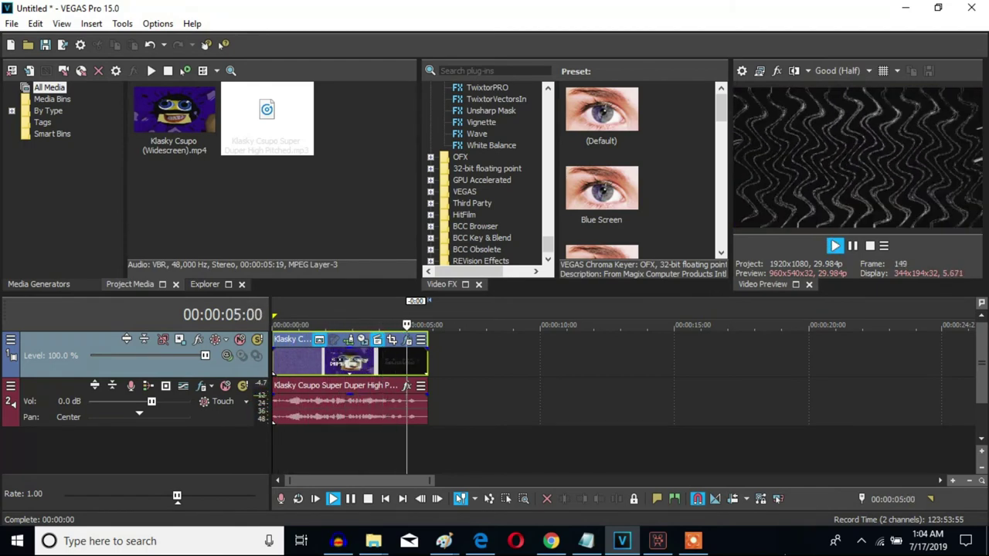
left_click(855, 244)
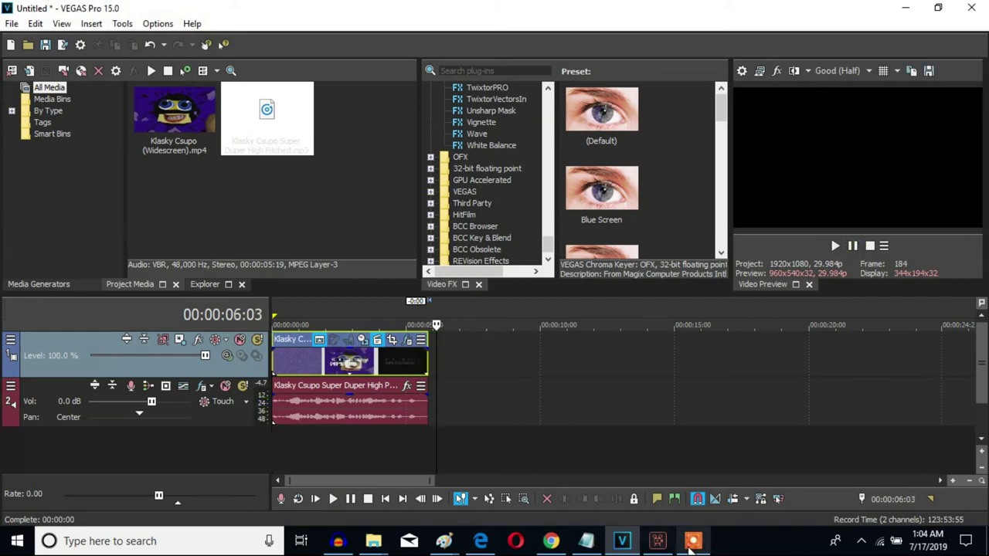